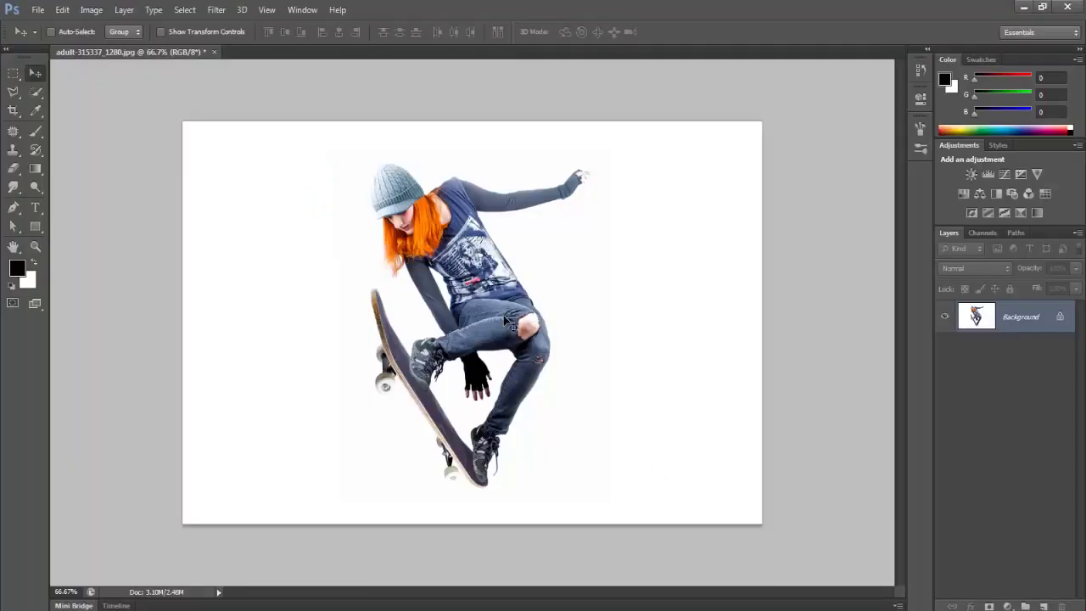
- Duplicate the skateboarder Background onto a new Layer 1 with Ctrl+J
key(ctrl+j)
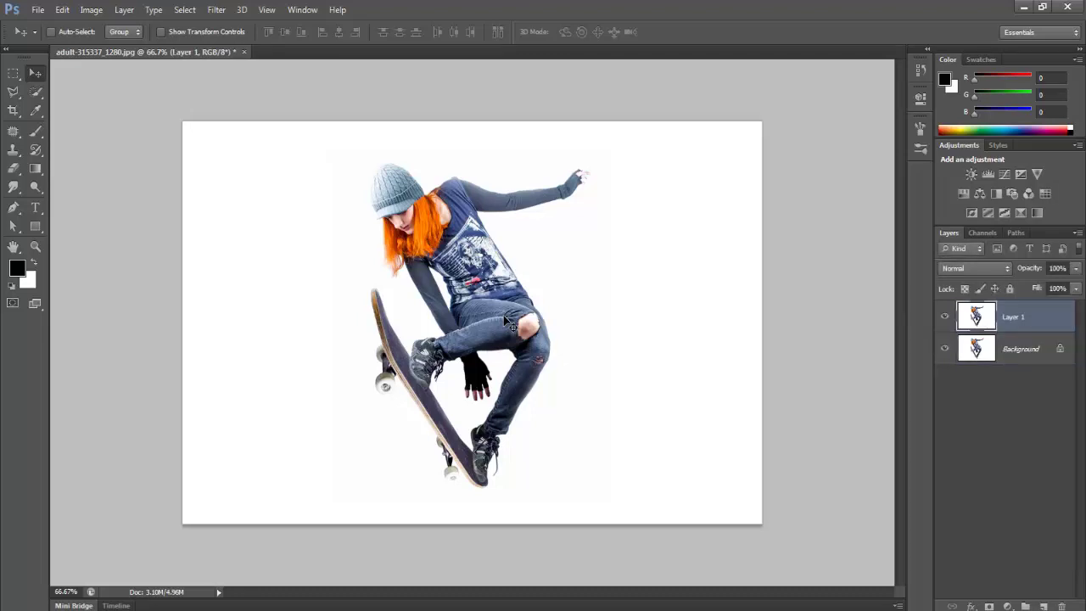
- Open Liquify and set the brush size to 300, keeping brush density at 100
click(214, 10)
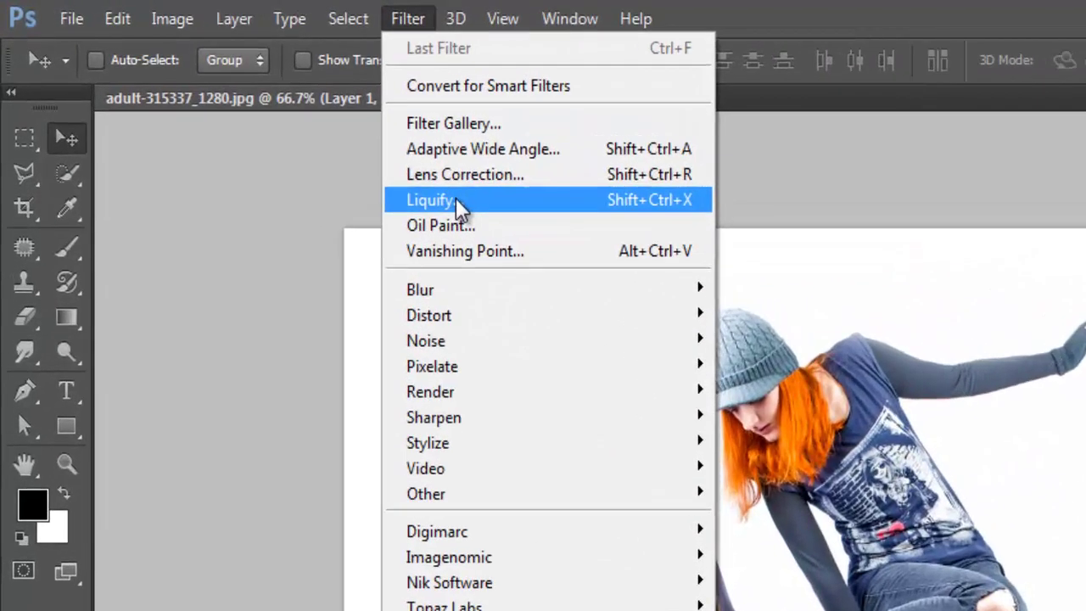
click(242, 108)
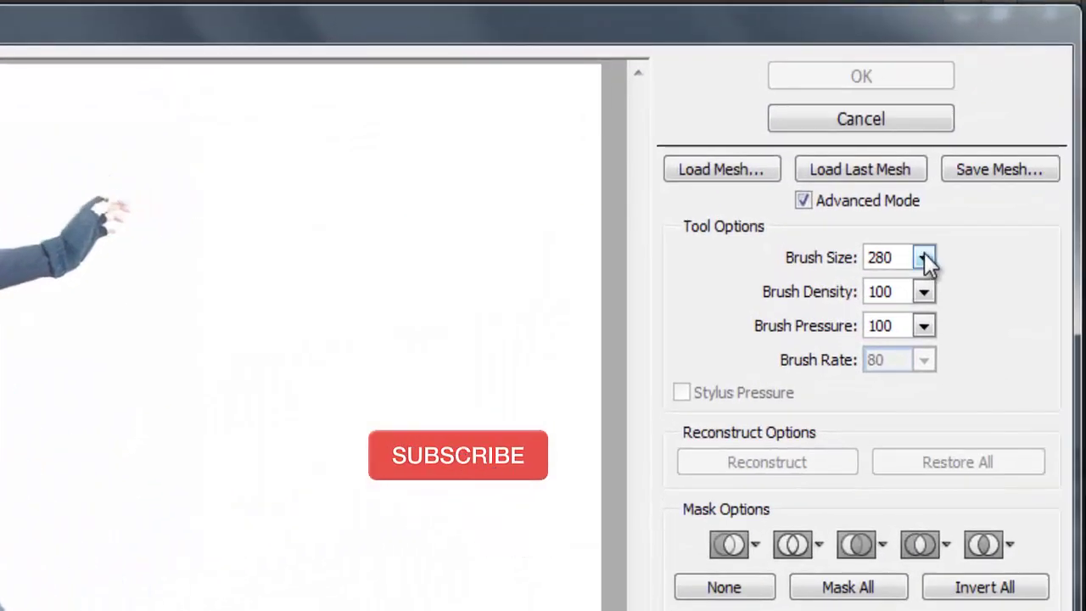
click(936, 238)
drag(813, 268, 788, 291)
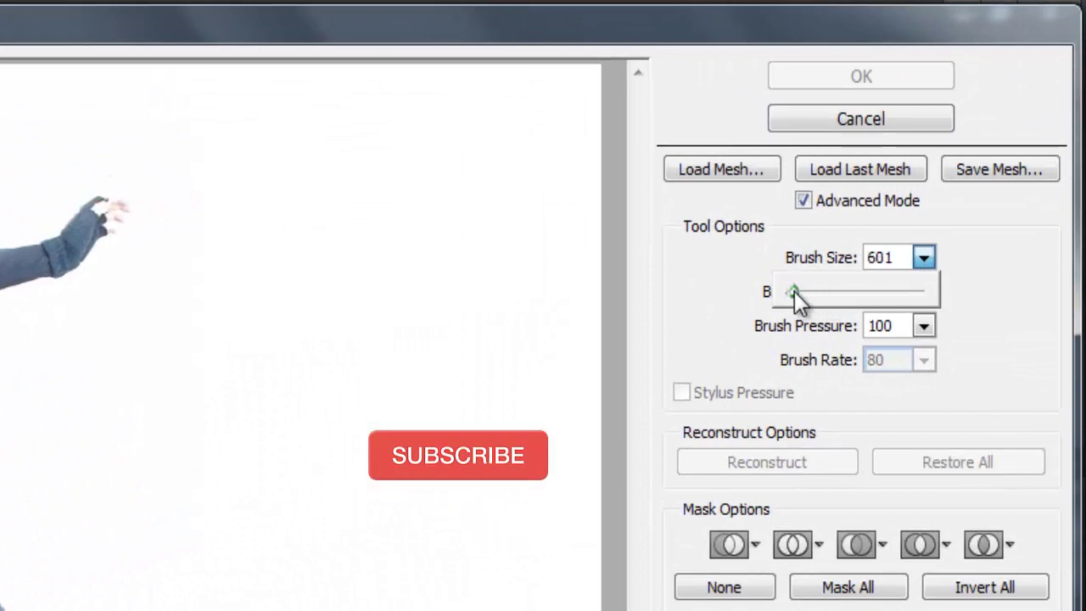
click(902, 253)
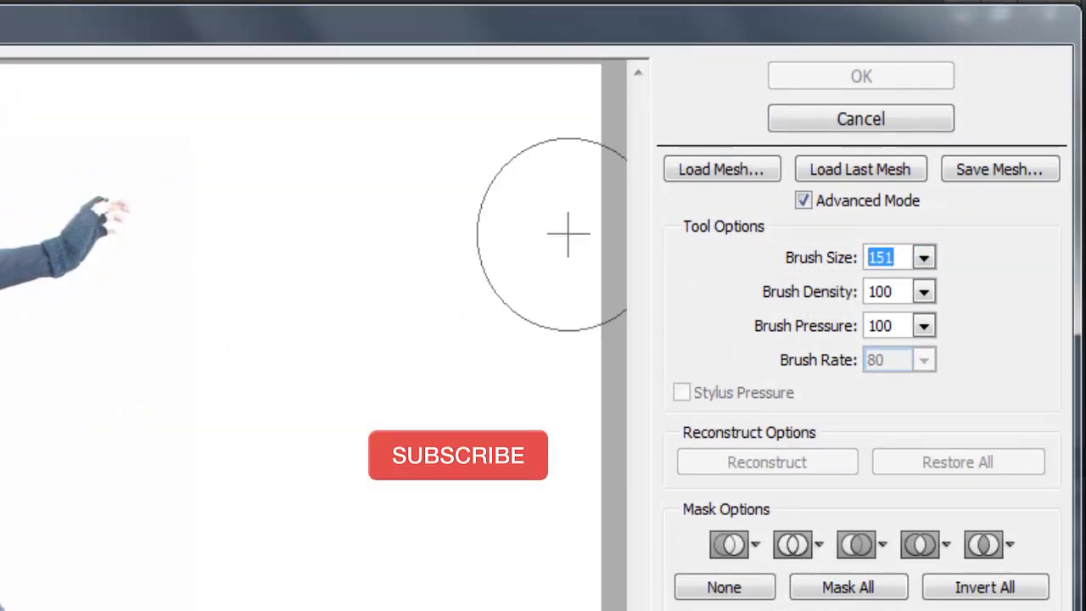
text(300)
key(Return)
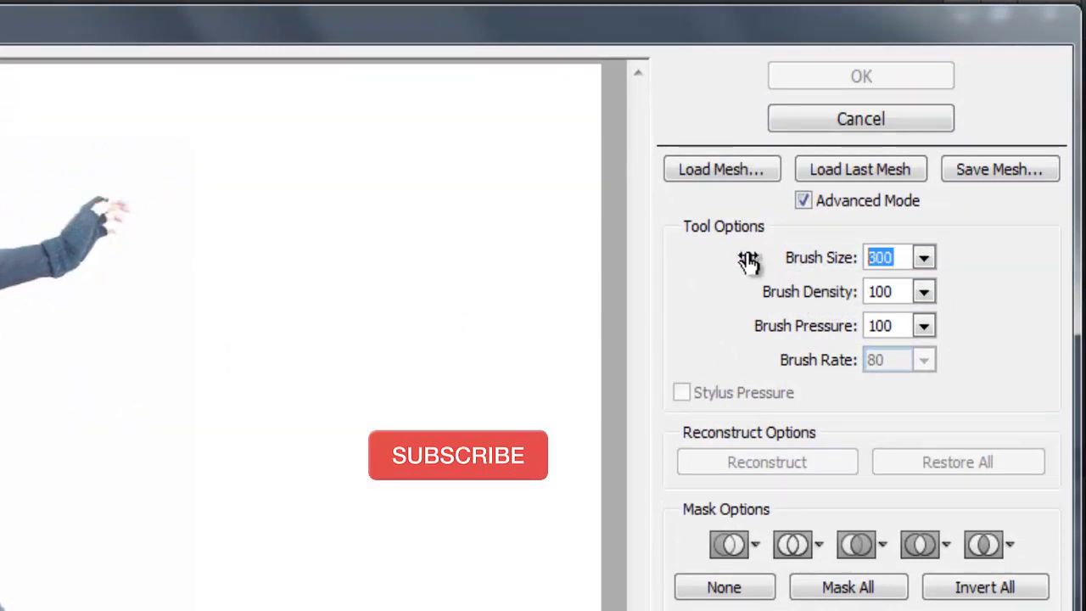
click(908, 292)
text(110)
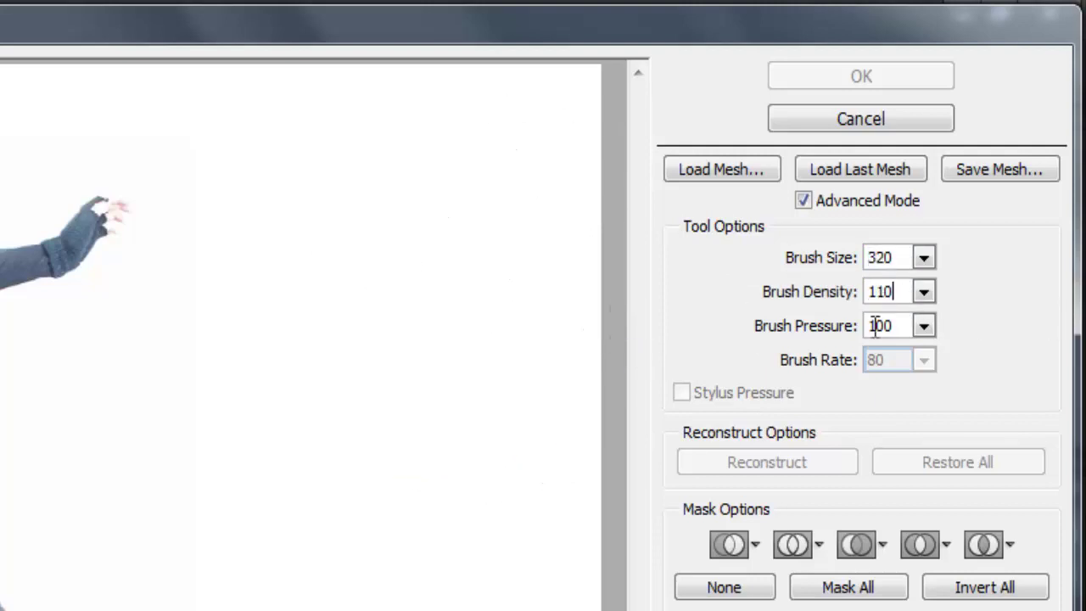
key(Return)
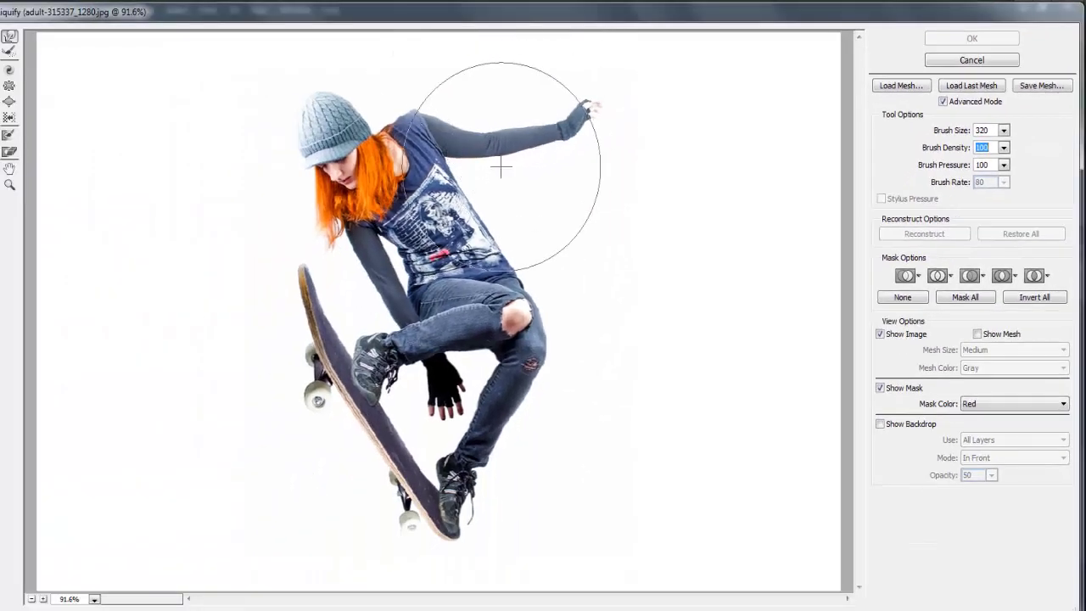
- Forward-warp the skater's arms, torso, shirt, knee and skateboard in different directions
mouse_move(509, 158)
mouse_down()
mouse_move(562, 121)
mouse_move(572, 162)
mouse_up()
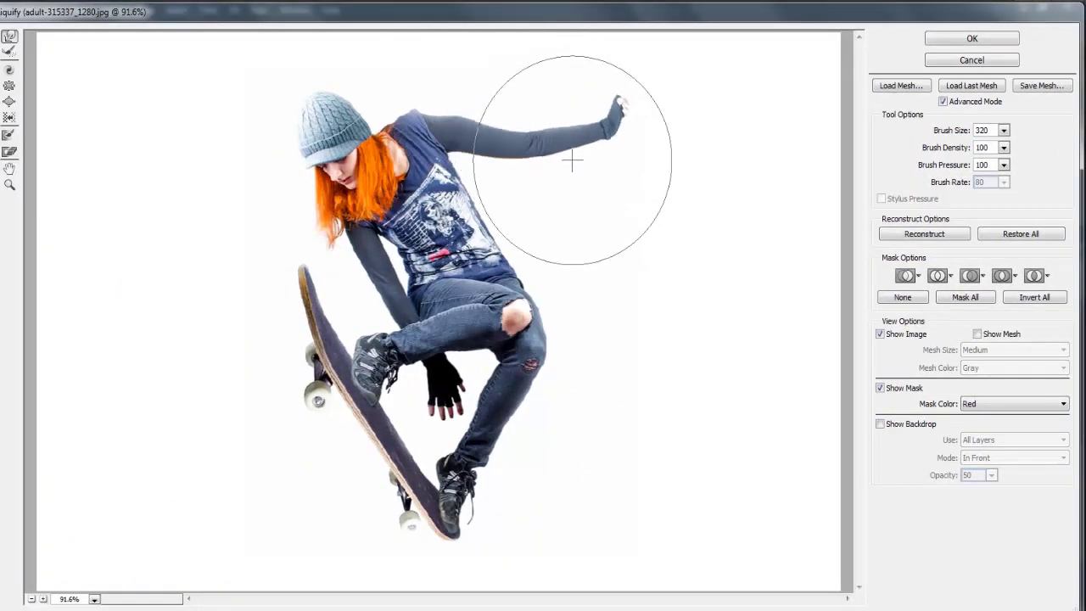
drag(453, 112, 243, 148)
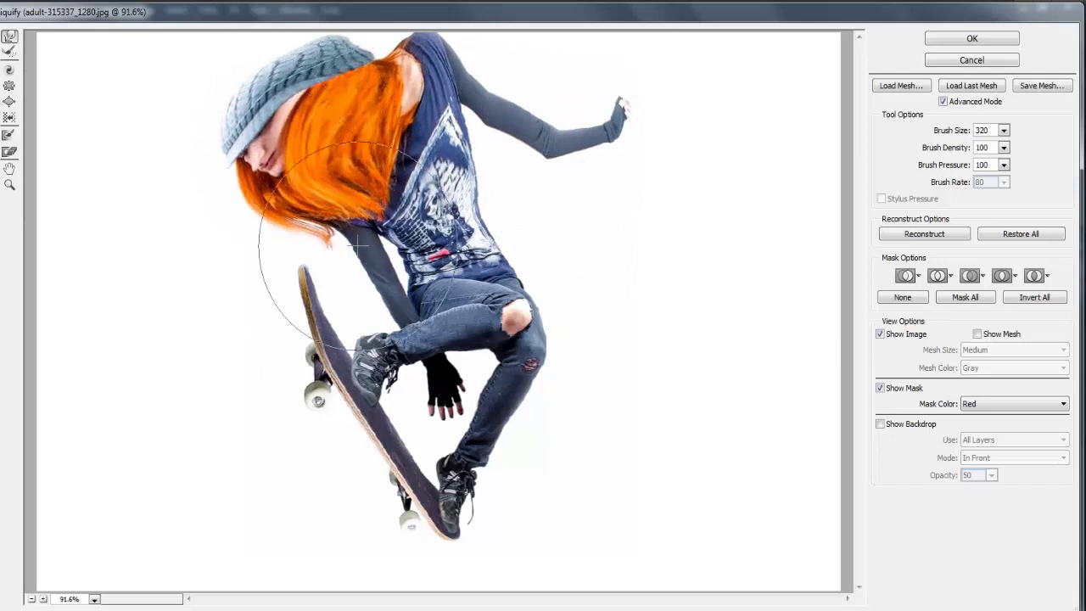
drag(388, 266, 303, 267)
mouse_move(521, 182)
mouse_down()
mouse_move(530, 316)
mouse_move(565, 315)
mouse_up()
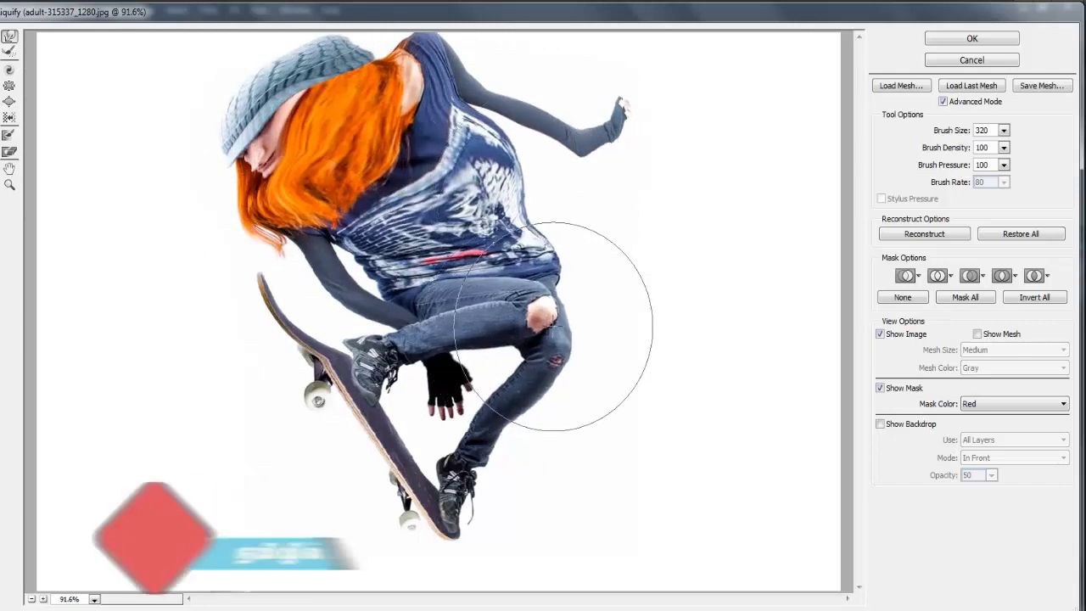
mouse_move(373, 344)
mouse_down()
mouse_move(271, 328)
mouse_move(276, 455)
mouse_move(433, 500)
mouse_move(534, 473)
mouse_move(601, 492)
mouse_move(452, 416)
mouse_up()
drag(509, 255, 698, 262)
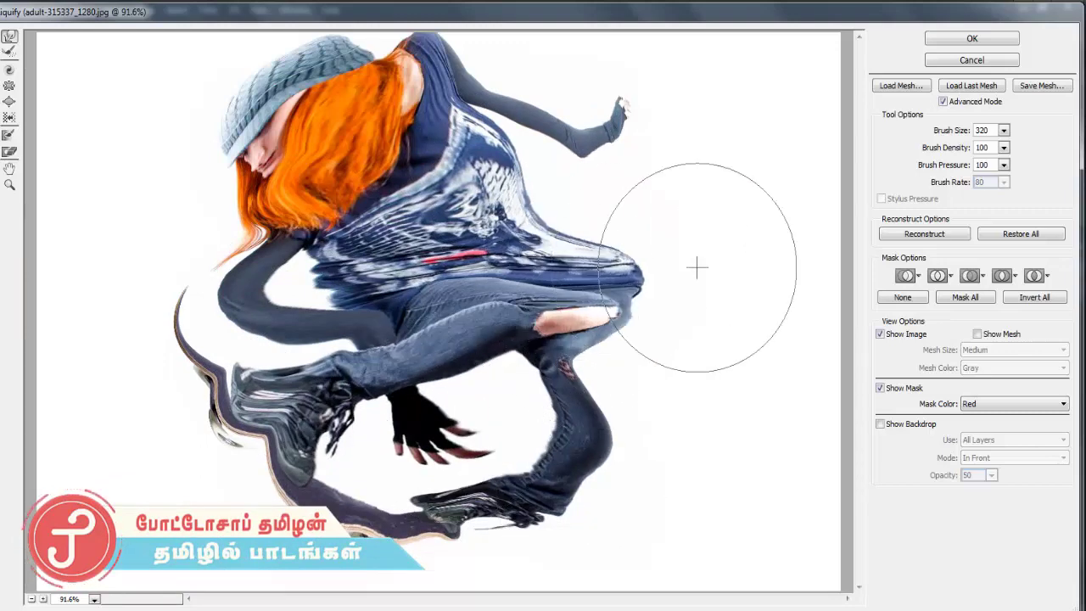
mouse_move(458, 161)
mouse_down()
mouse_move(611, 59)
mouse_move(516, 60)
mouse_move(599, 206)
mouse_move(776, 133)
mouse_move(727, 243)
mouse_move(795, 117)
mouse_move(687, 427)
mouse_move(752, 460)
mouse_move(407, 425)
mouse_move(540, 411)
mouse_move(263, 280)
mouse_move(242, 115)
mouse_move(221, 110)
mouse_move(344, 58)
mouse_move(158, 84)
mouse_move(126, 206)
mouse_move(189, 267)
mouse_move(170, 375)
mouse_move(242, 501)
mouse_move(339, 521)
mouse_move(226, 422)
mouse_move(109, 218)
mouse_move(144, 102)
mouse_move(84, 77)
mouse_up()
- Sweep the centre and corners into swirling strands, then apply the Liquify warp
mouse_move(382, 195)
mouse_down()
mouse_move(543, 280)
mouse_move(800, 255)
mouse_move(815, 127)
mouse_move(845, 428)
mouse_move(637, 500)
mouse_move(412, 461)
mouse_move(359, 523)
mouse_move(198, 501)
mouse_move(145, 478)
mouse_move(42, 365)
mouse_move(119, 254)
mouse_up()
mouse_move(689, 221)
mouse_down()
mouse_move(425, 510)
mouse_move(140, 535)
mouse_move(181, 376)
mouse_move(642, 497)
mouse_move(775, 388)
mouse_move(736, 201)
mouse_move(569, 484)
mouse_move(721, 551)
mouse_up()
mouse_move(269, 538)
mouse_down()
mouse_move(194, 498)
mouse_move(187, 526)
mouse_move(263, 518)
mouse_up()
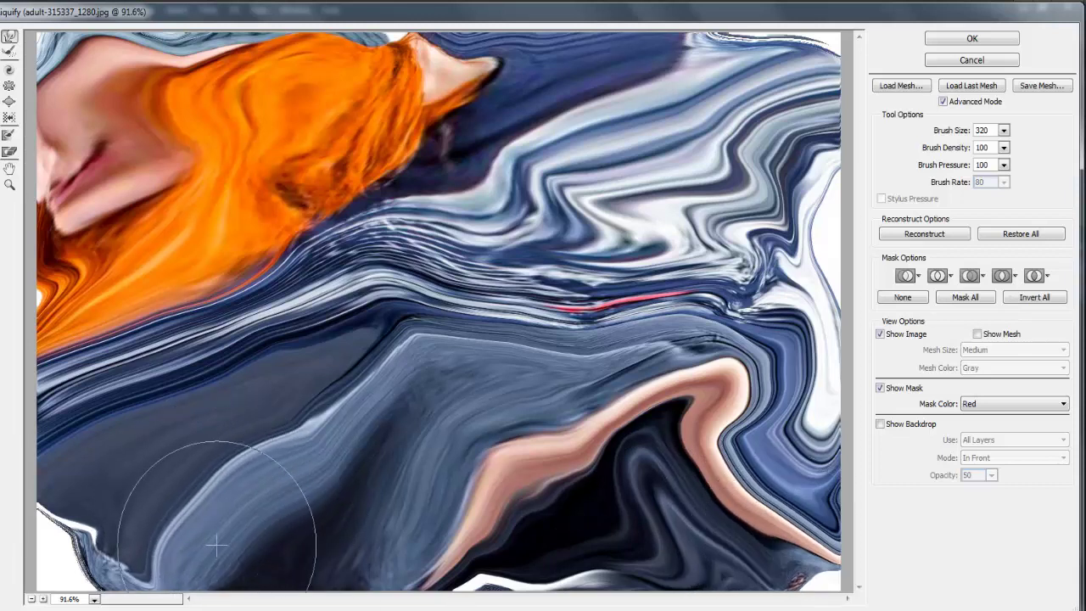
drag(144, 551, 25, 570)
drag(738, 186, 797, 110)
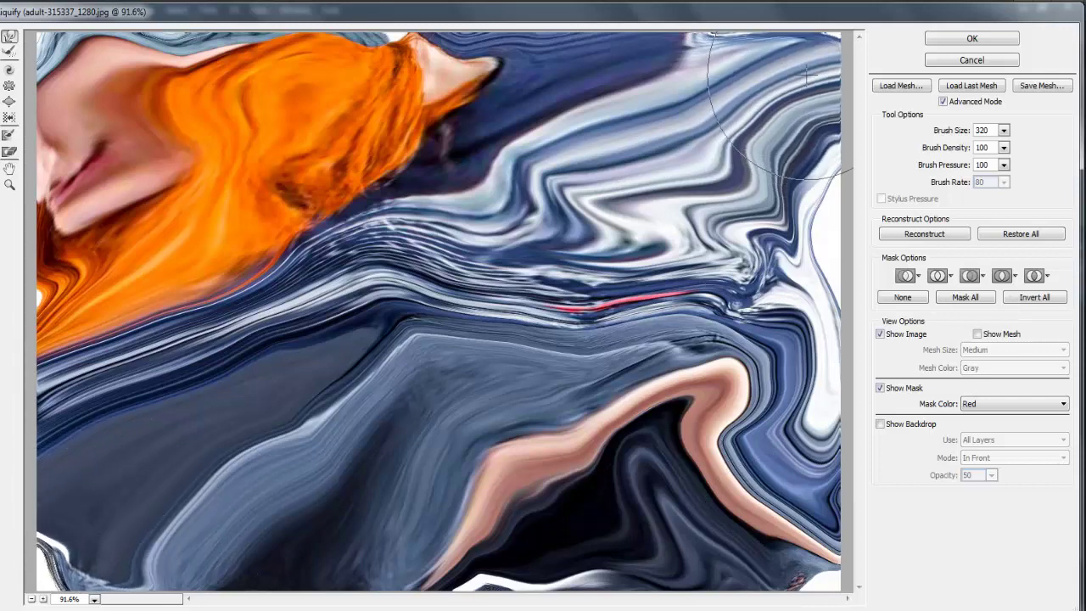
drag(764, 170, 790, 322)
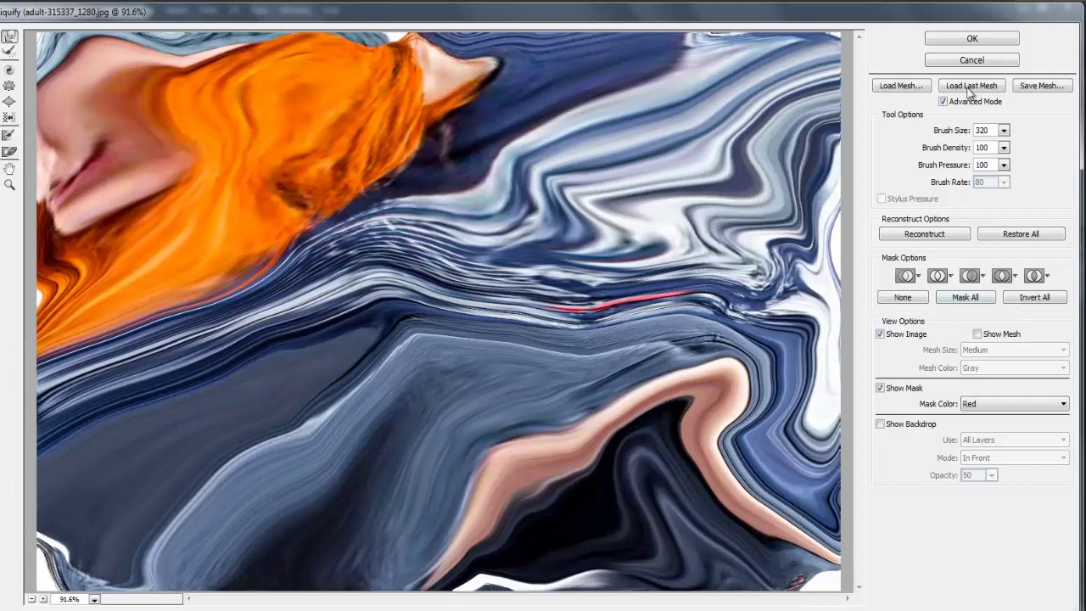
click(973, 39)
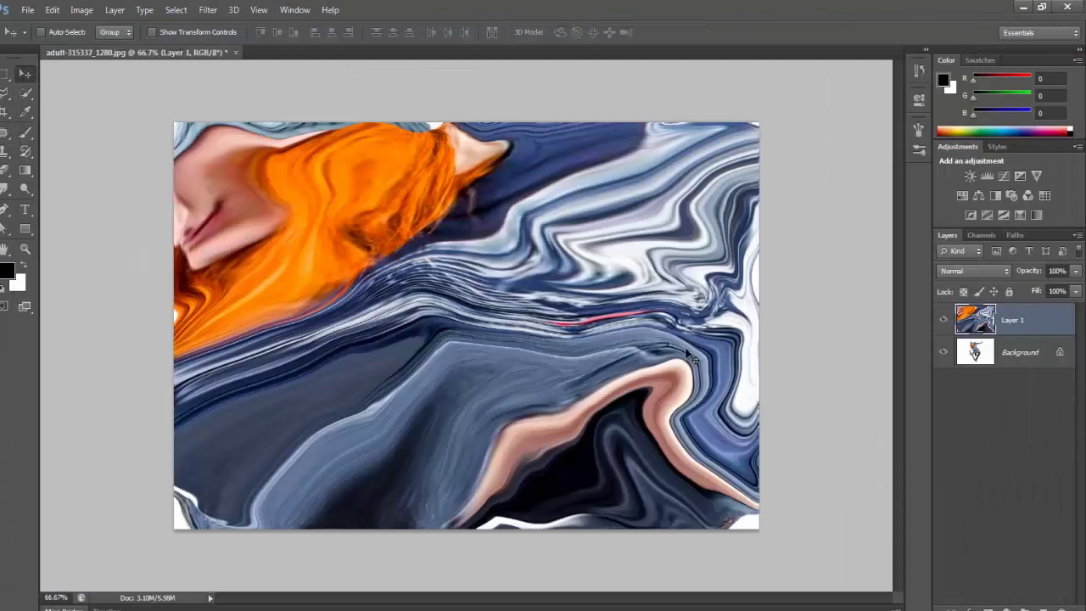
- Create Layer 2, move Layer 1 above it, and clip Layer 1 to Layer 2
key(ctrl+shift+n)
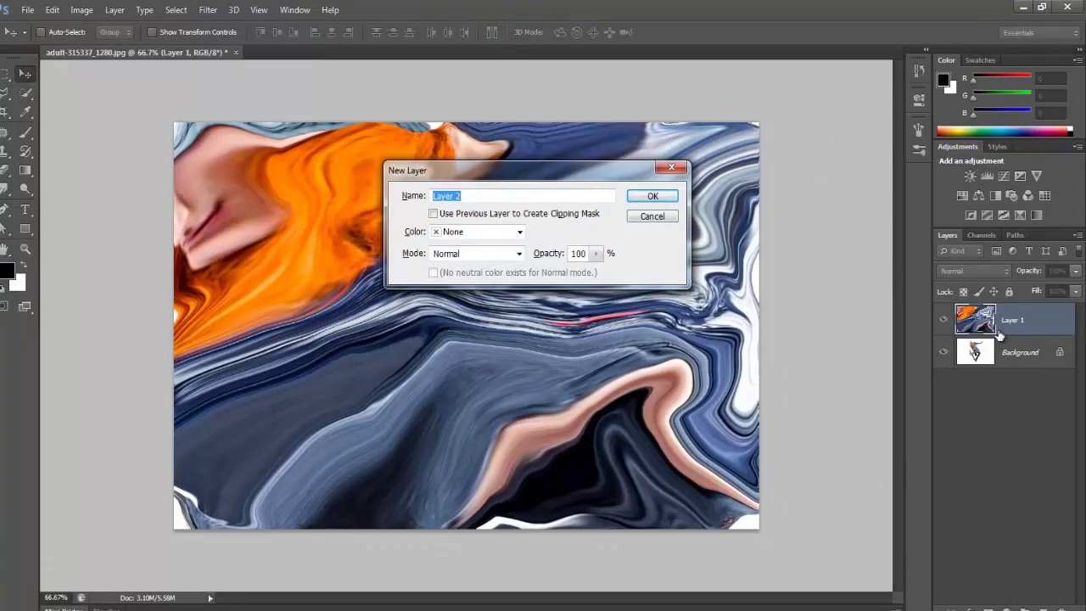
key(Return)
click(1005, 354)
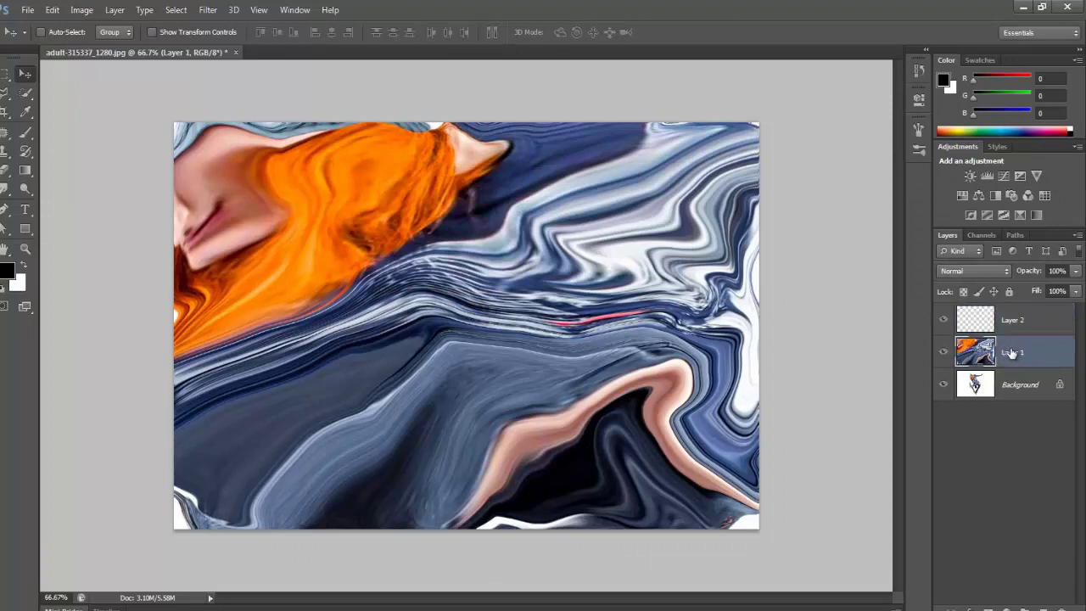
drag(1011, 353, 1018, 318)
right_click(1021, 319)
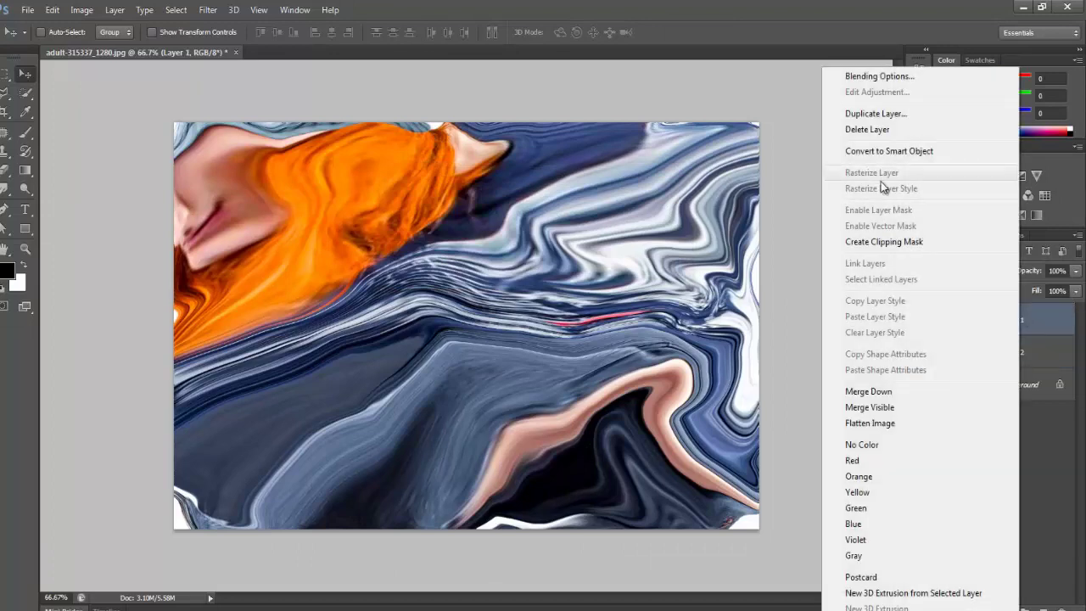
click(905, 242)
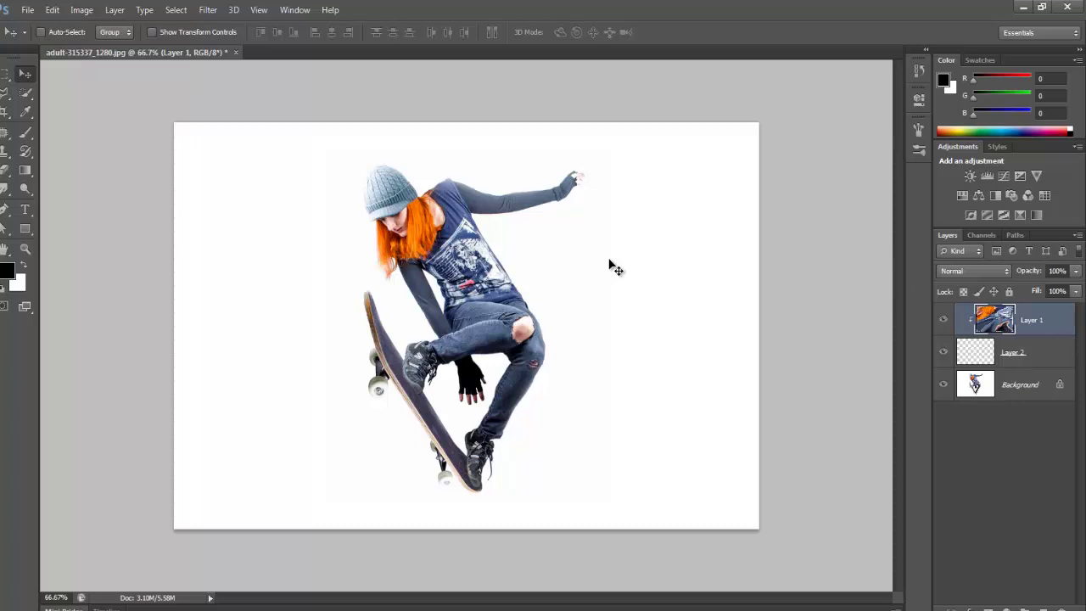
- On new Layer 3, select a 1:1 fixed-ratio square at top-left and fill it black
key(ctrl+shift+n)
key(Return)
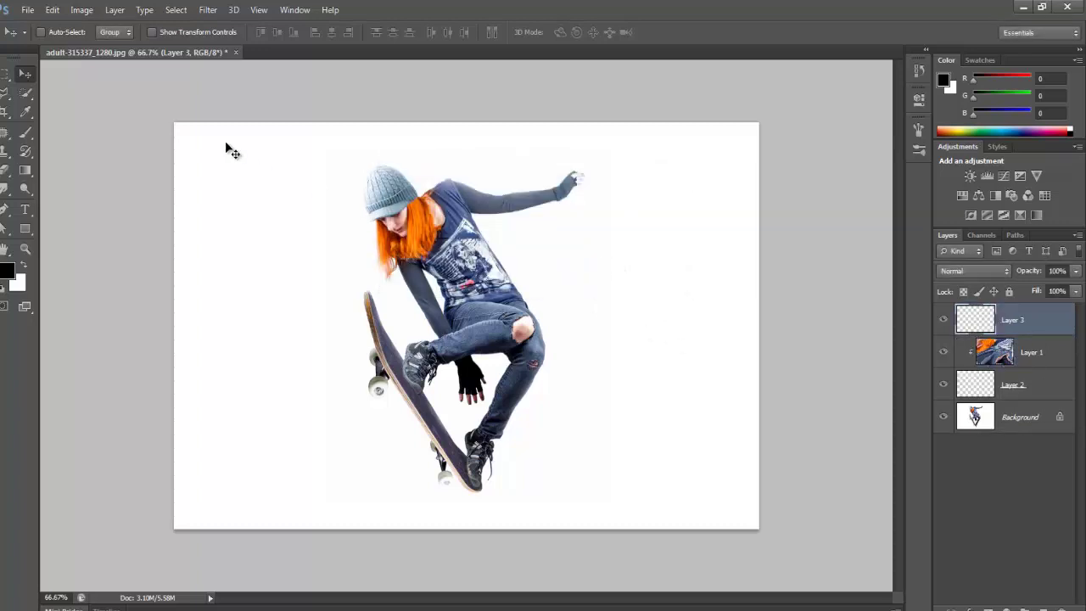
click(3, 75)
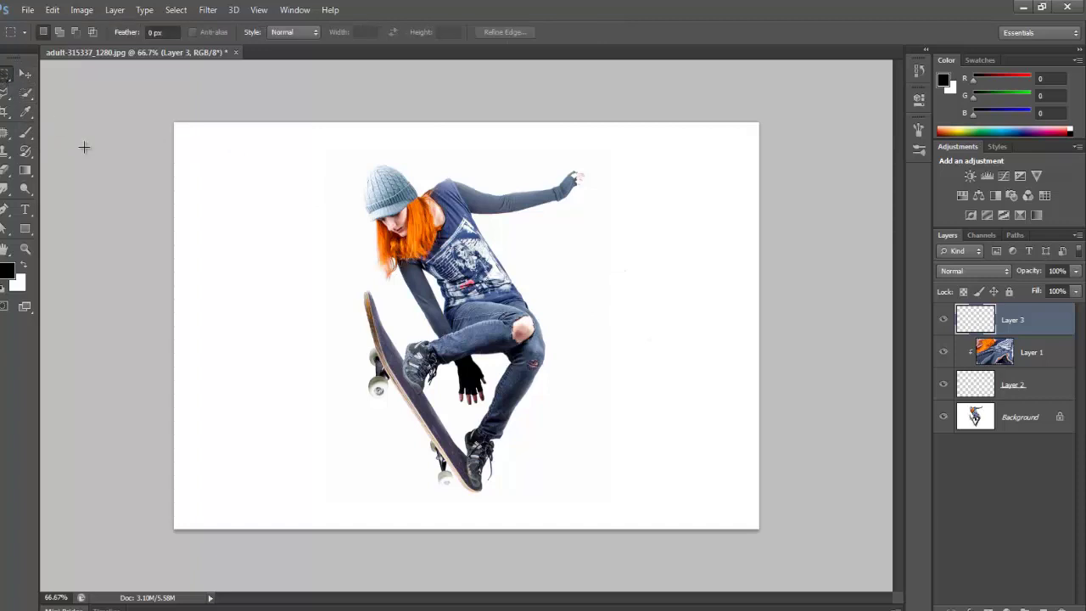
click(288, 33)
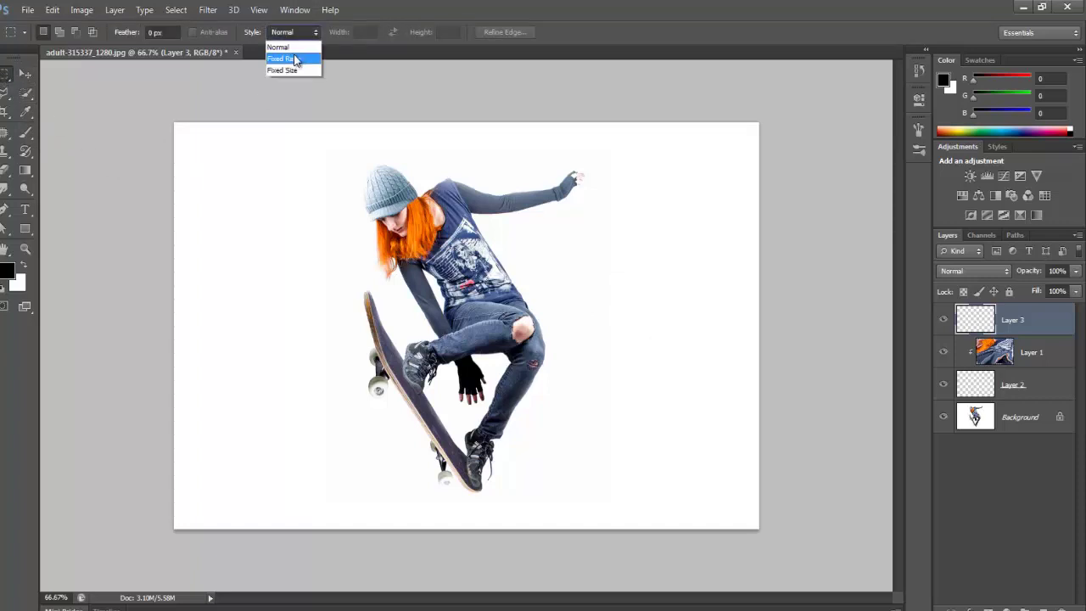
click(294, 59)
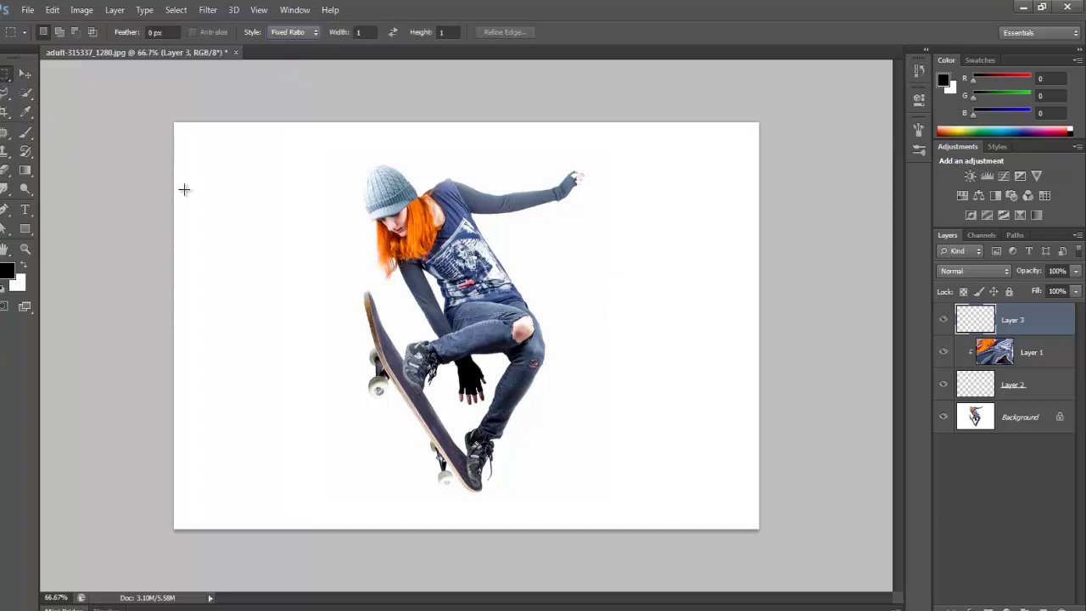
drag(180, 130, 257, 244)
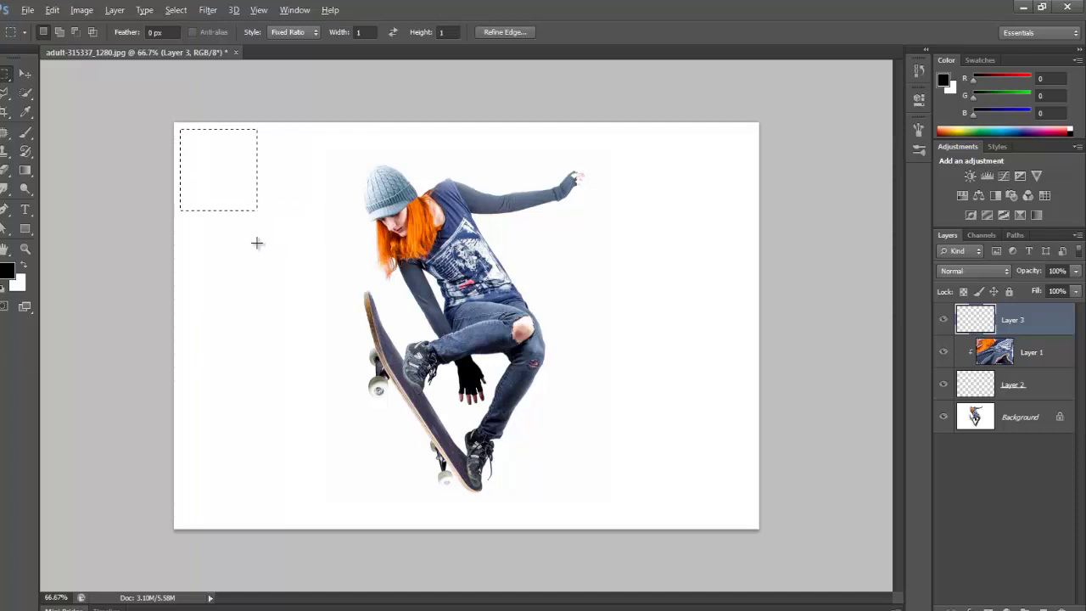
key(alt+BackSpace)
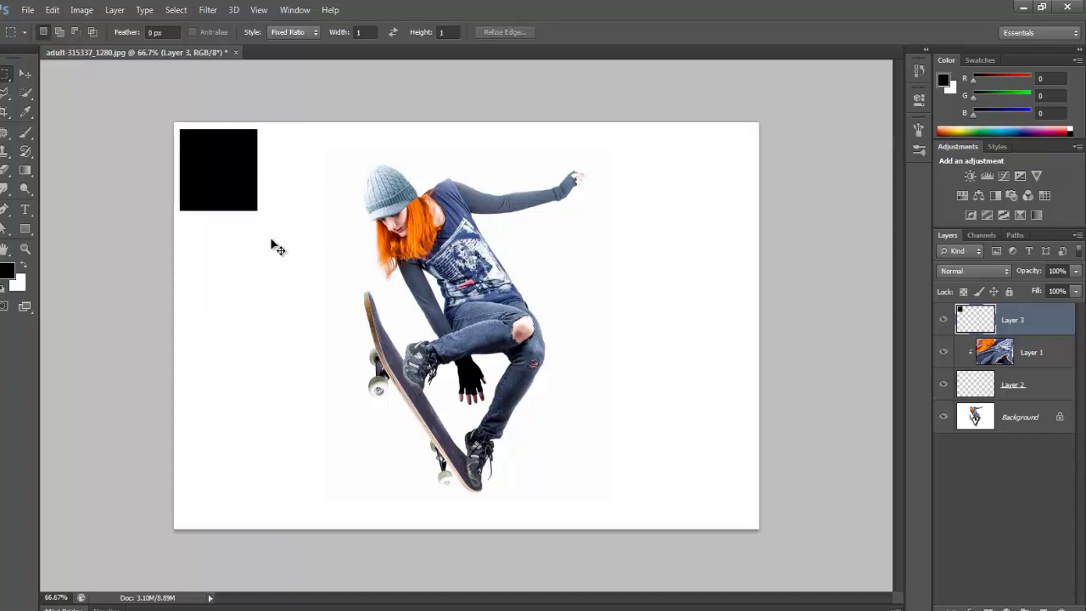
key(ctrl+z)
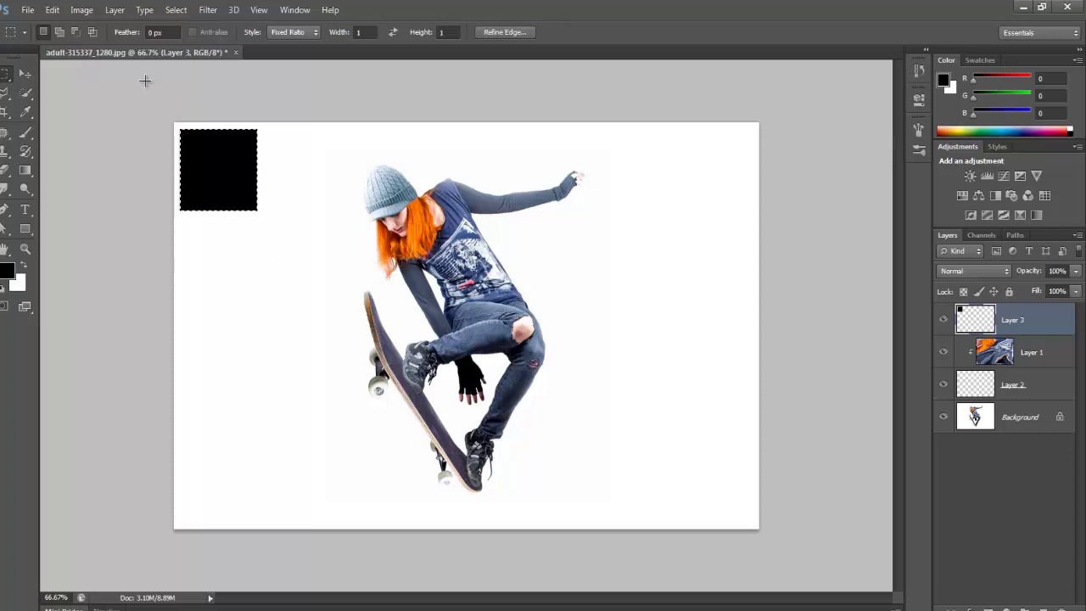
- Define the black square as a 170 px brush preset, select the Brush tool, and delete Layer 3
click(82, 12)
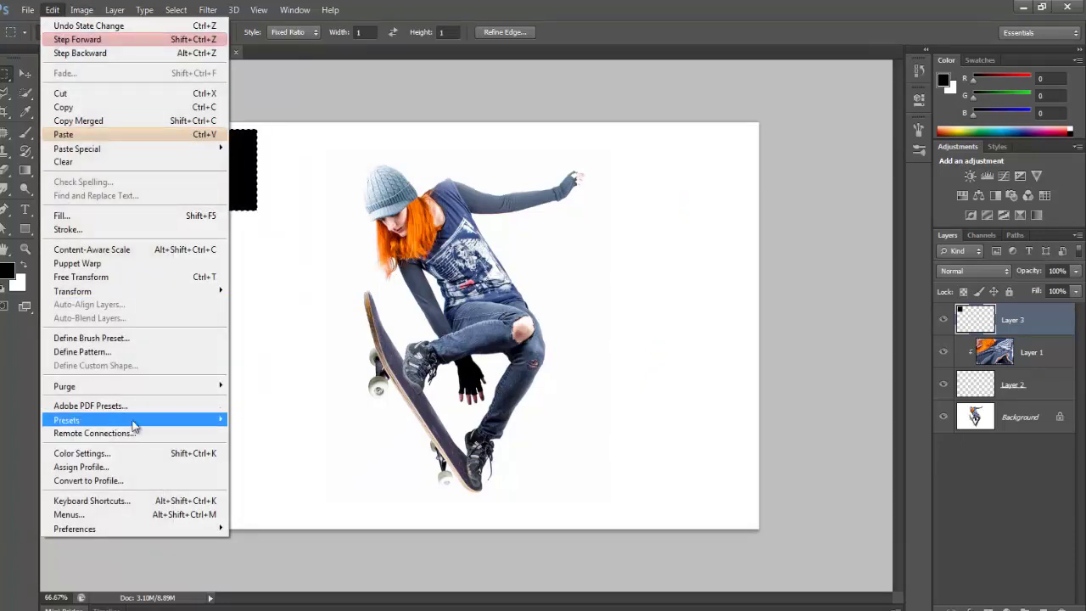
click(162, 342)
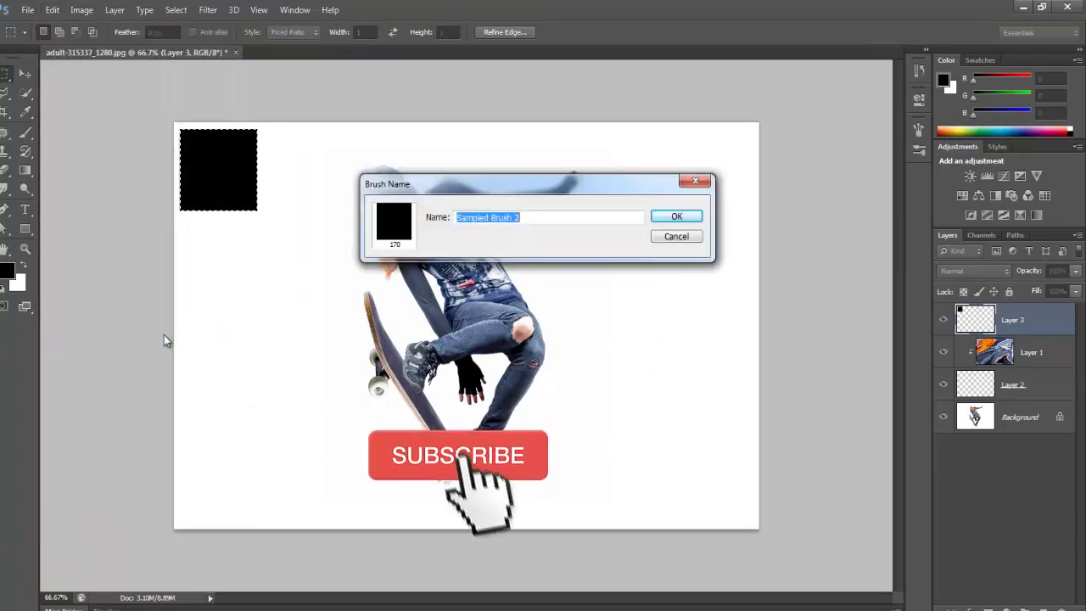
click(664, 218)
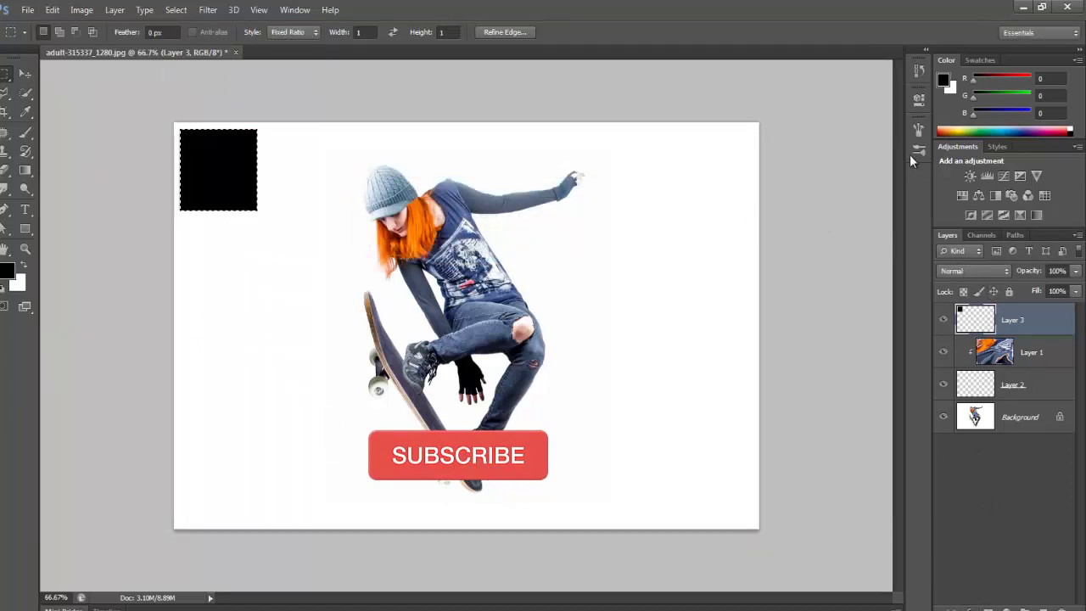
click(25, 137)
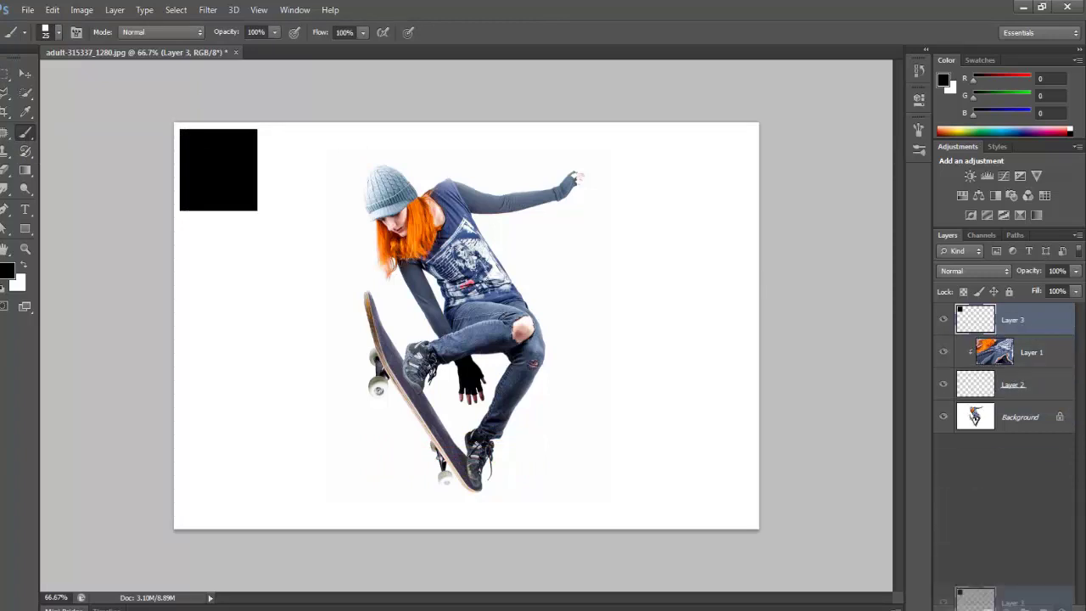
drag(1011, 321, 1063, 608)
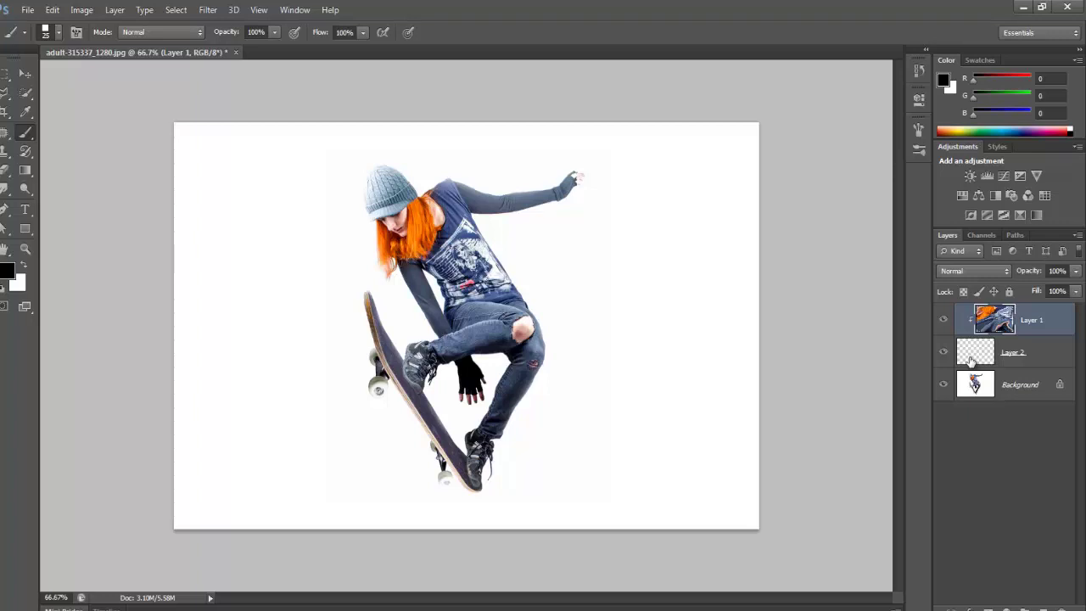
- On Layer 2, pick the 170 square brush tip, size 30 px, spacing 450%
click(972, 361)
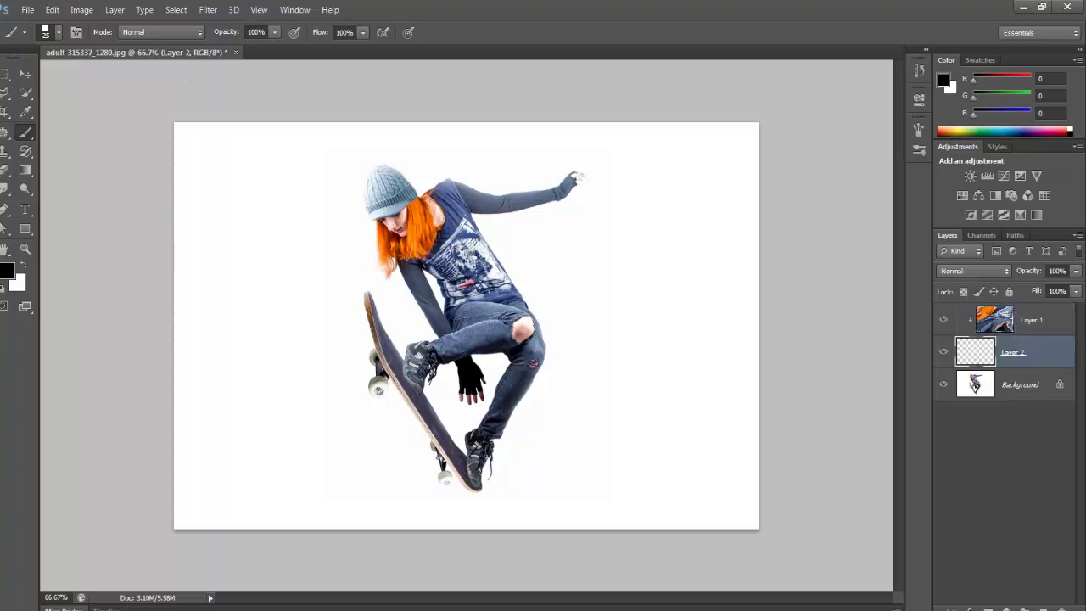
click(76, 33)
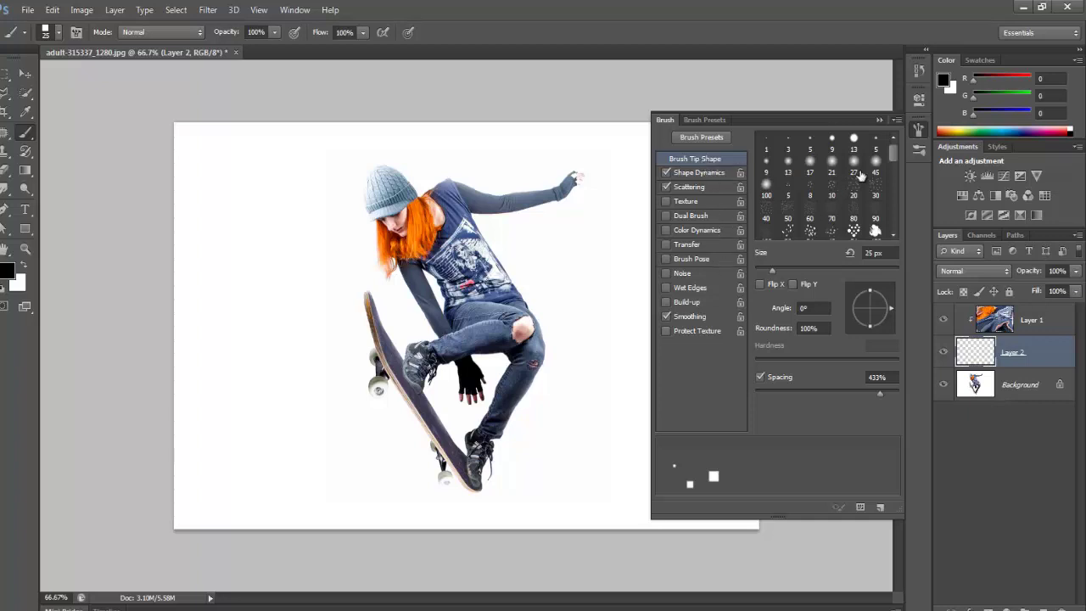
click(57, 32)
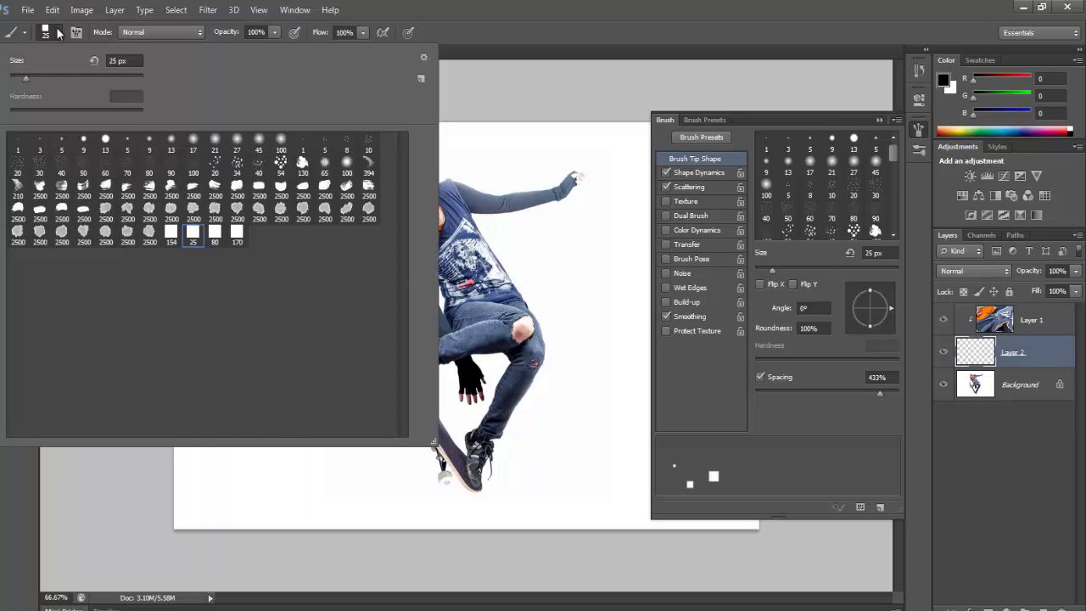
click(236, 233)
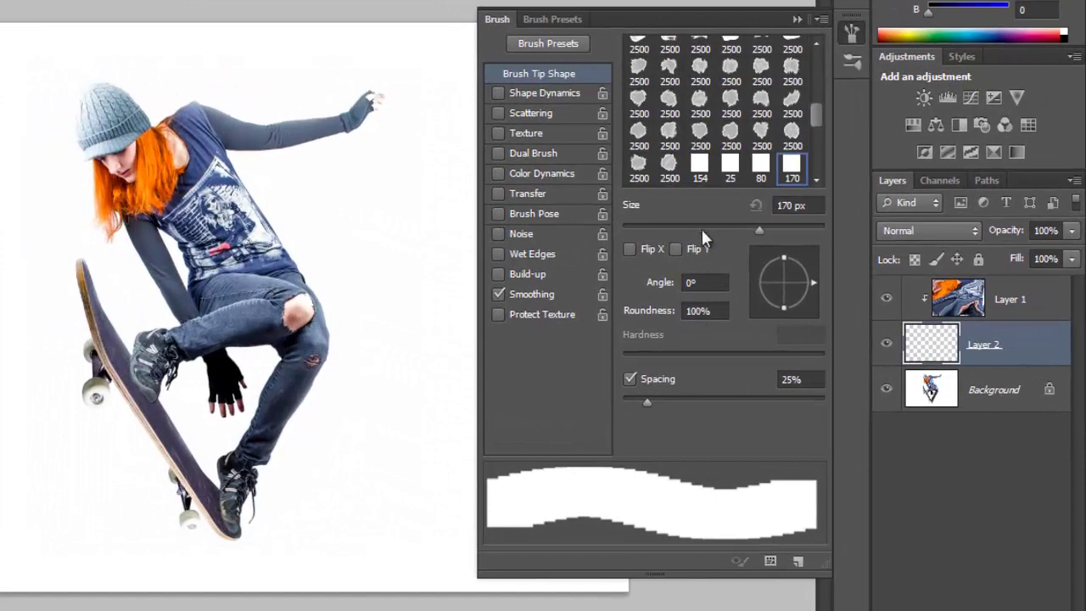
mouse_move(766, 228)
mouse_down()
mouse_move(647, 237)
mouse_move(653, 245)
mouse_up()
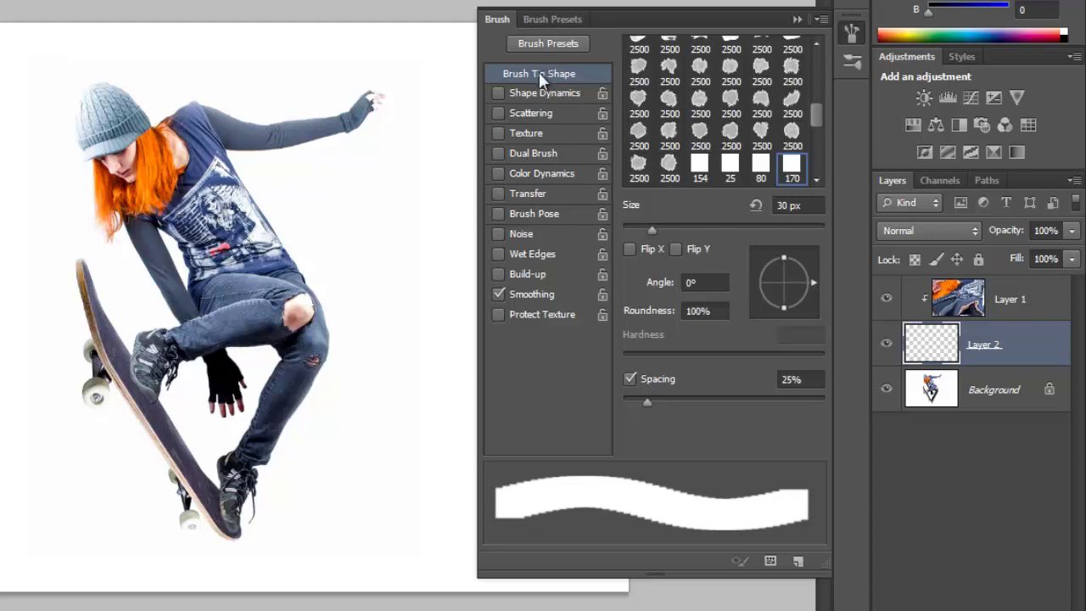
drag(644, 398, 743, 402)
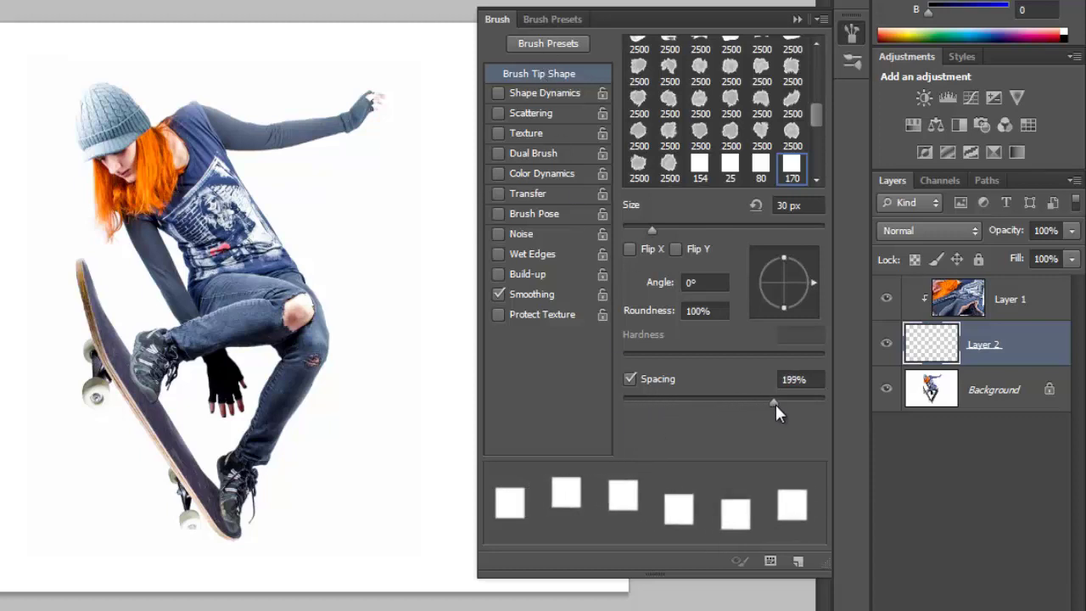
drag(742, 401, 784, 405)
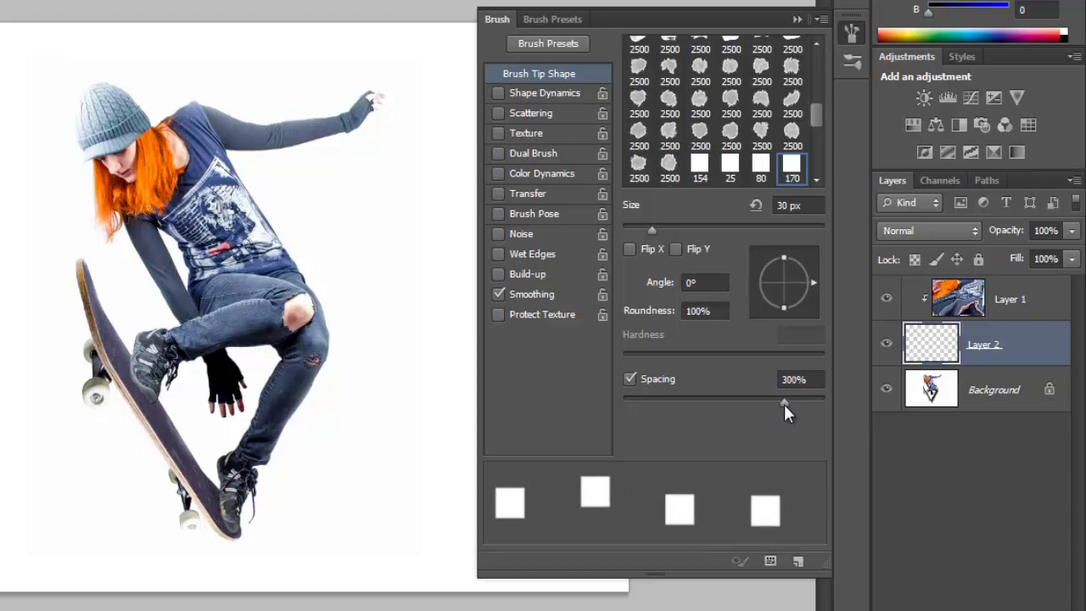
mouse_move(784, 404)
mouse_down()
mouse_move(810, 404)
mouse_move(795, 402)
mouse_up()
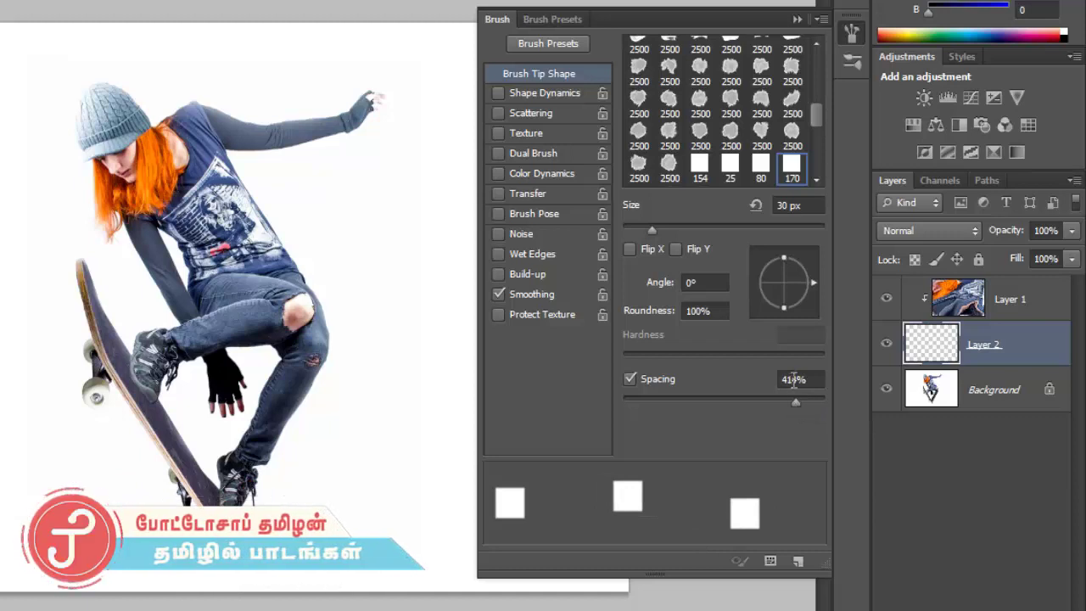
click(791, 380)
text(450)
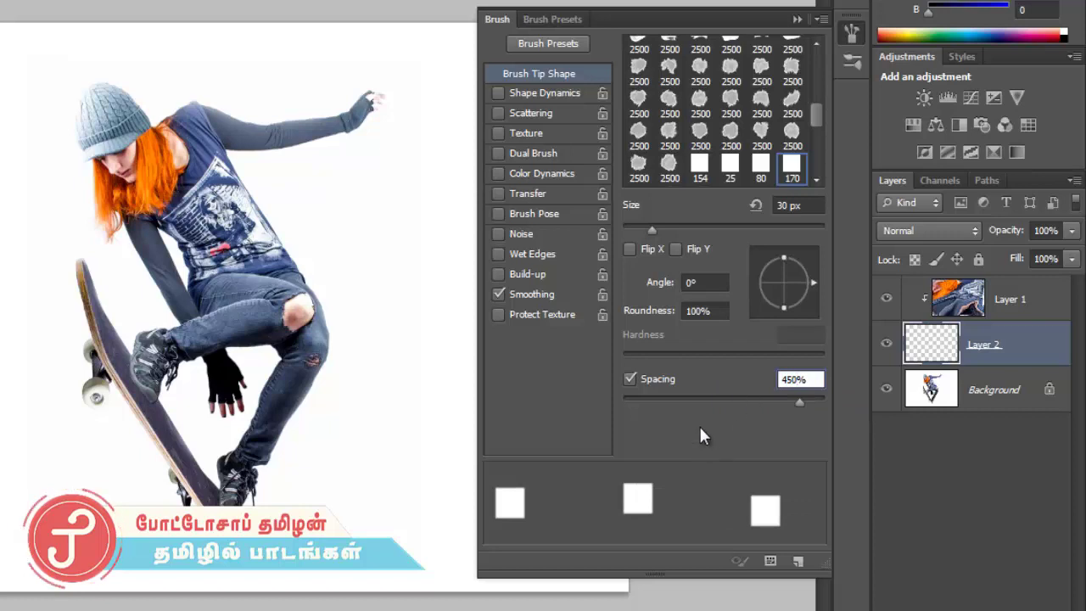
- Enable Shape Dynamics and 843% Scattering, then save the brush as 'Pixelate Brush'
click(535, 95)
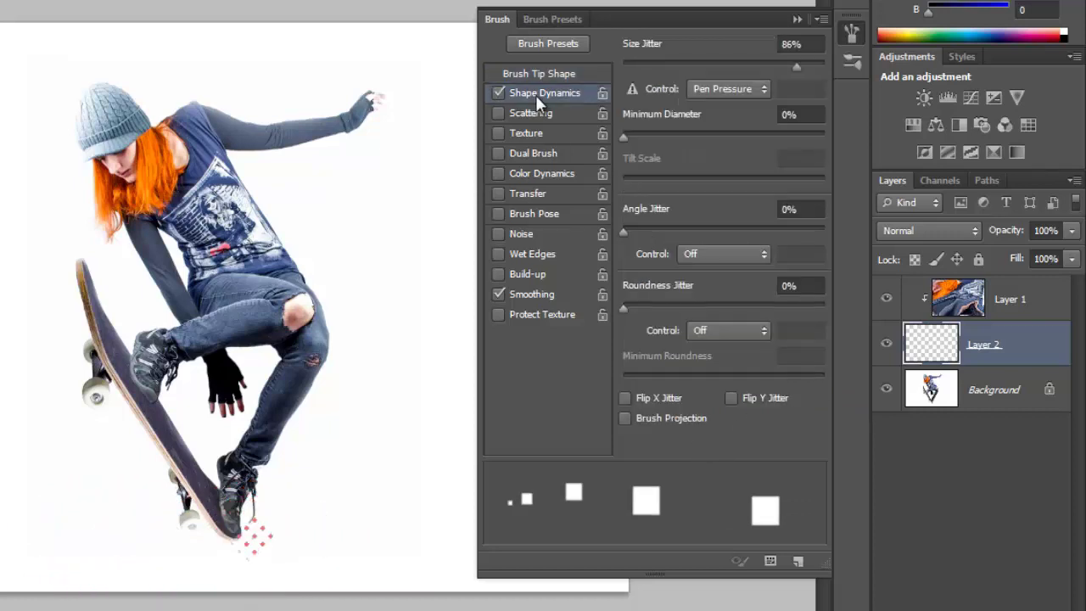
drag(791, 67, 807, 62)
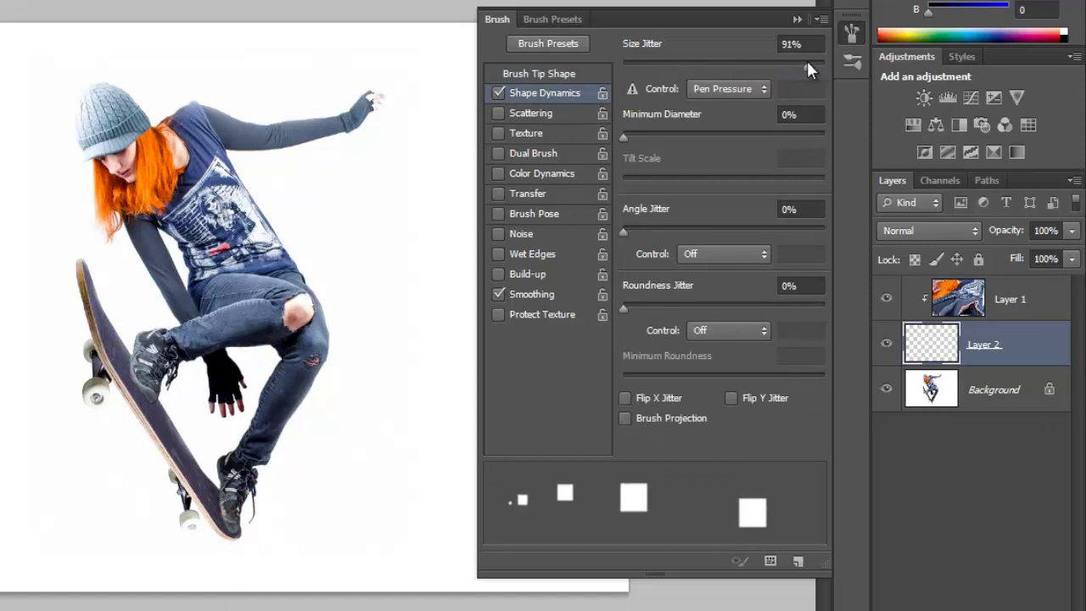
click(537, 113)
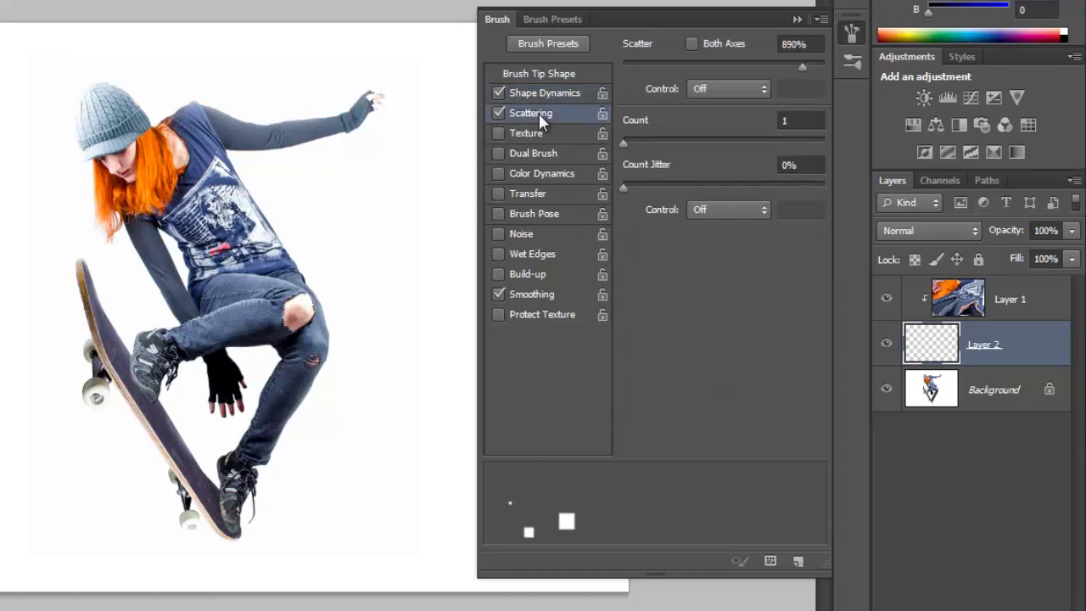
mouse_move(802, 64)
mouse_down()
mouse_move(769, 64)
mouse_move(790, 65)
mouse_up()
drag(797, 70, 794, 69)
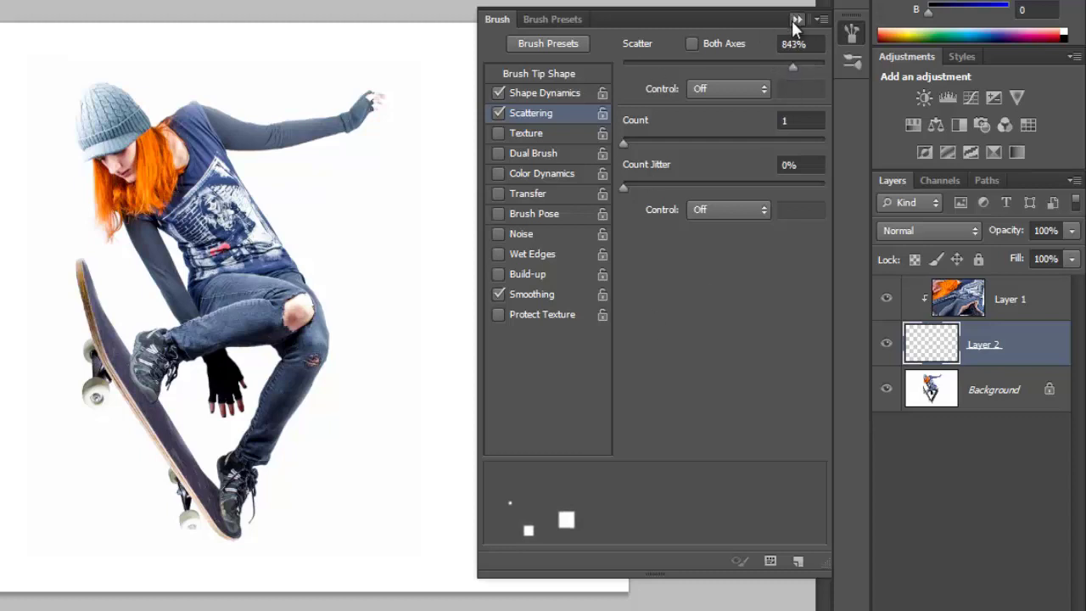
click(797, 561)
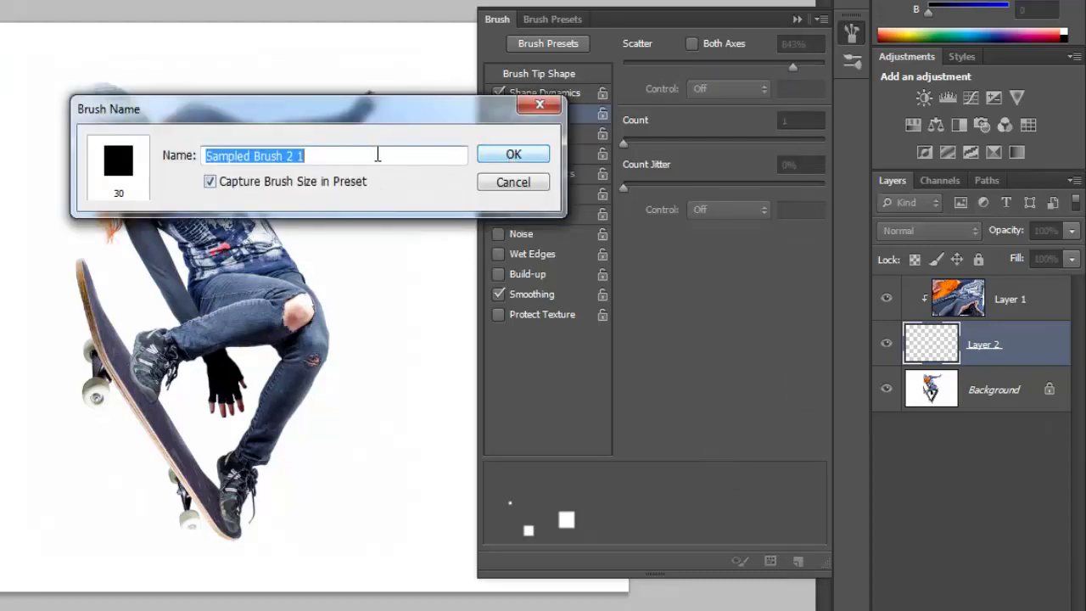
text(Pixel)
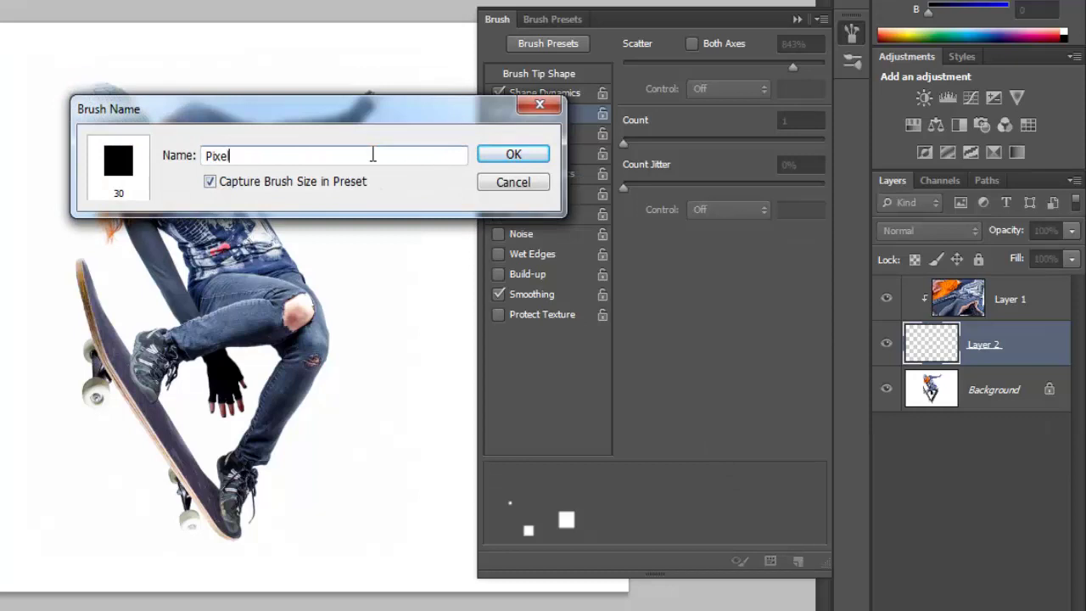
text(ate)
text(ur)
text(ush)
key(Return)
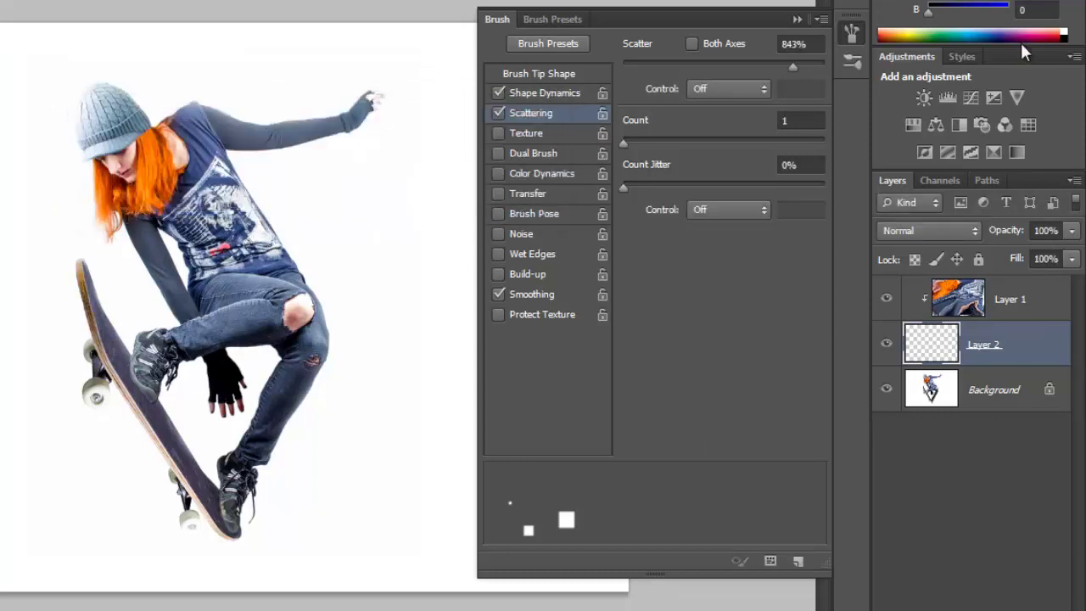
- Paint square particles on Layer 2 around the skater's hair, hat, arm, torso and legs
click(799, 20)
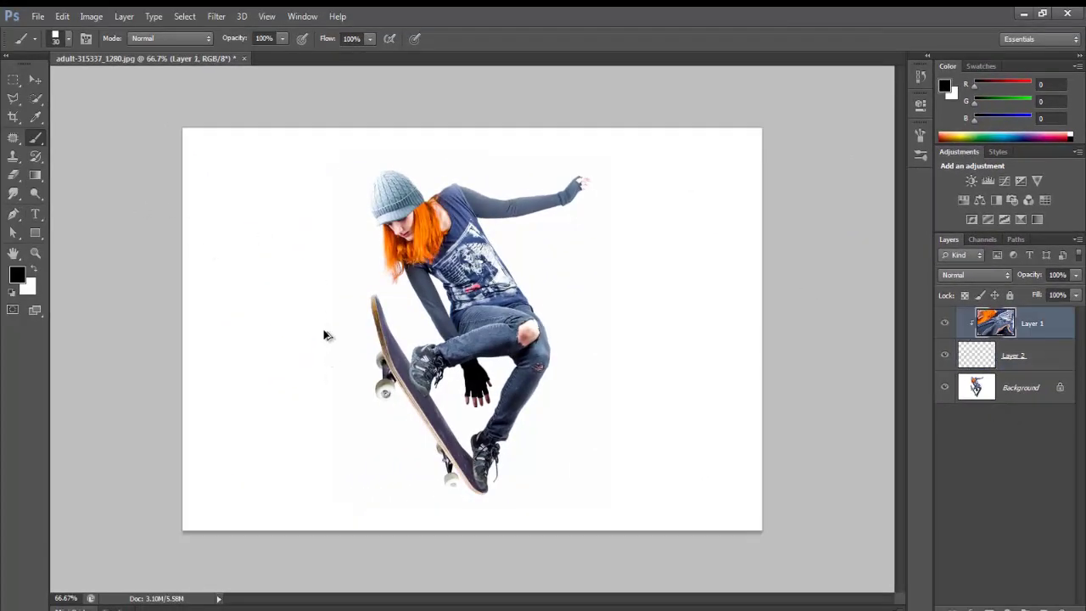
key(alt+bracketleft)
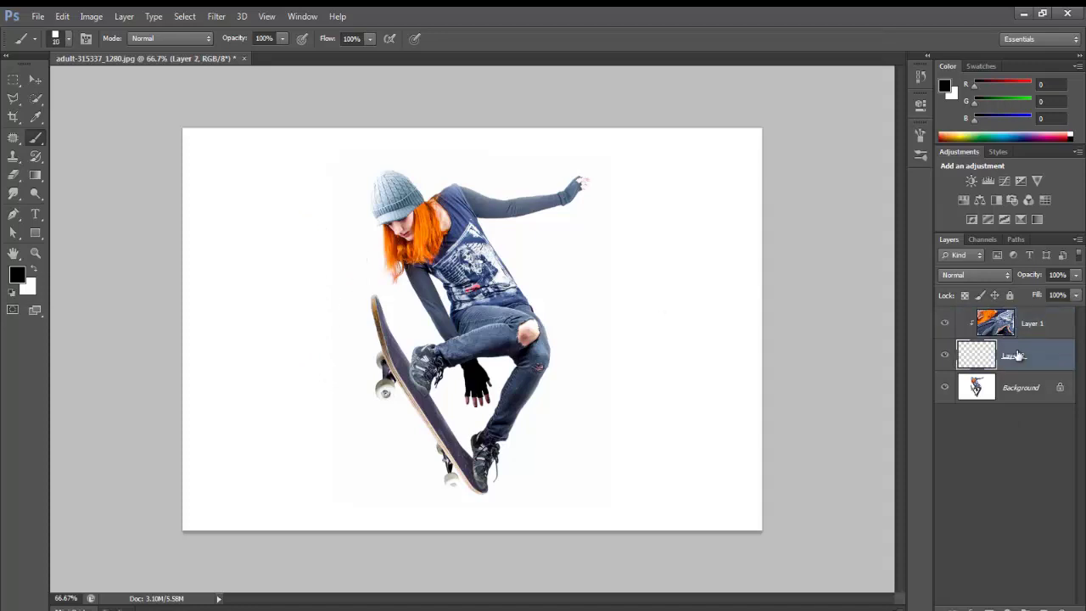
drag(363, 197, 325, 267)
mouse_move(410, 181)
mouse_down()
mouse_move(438, 162)
mouse_move(468, 172)
mouse_move(505, 205)
mouse_move(520, 246)
mouse_move(552, 237)
mouse_up()
mouse_move(494, 178)
mouse_down()
mouse_move(545, 214)
mouse_move(512, 251)
mouse_move(607, 234)
mouse_up()
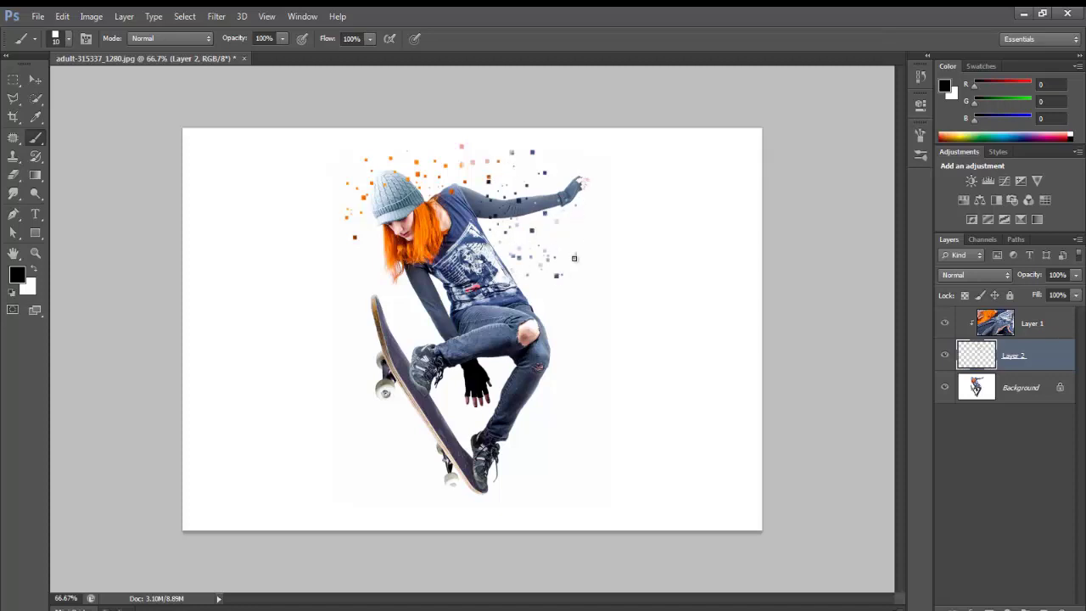
mouse_move(522, 288)
mouse_down()
mouse_move(551, 315)
mouse_move(569, 300)
mouse_up()
click(616, 348)
key(bracketright)
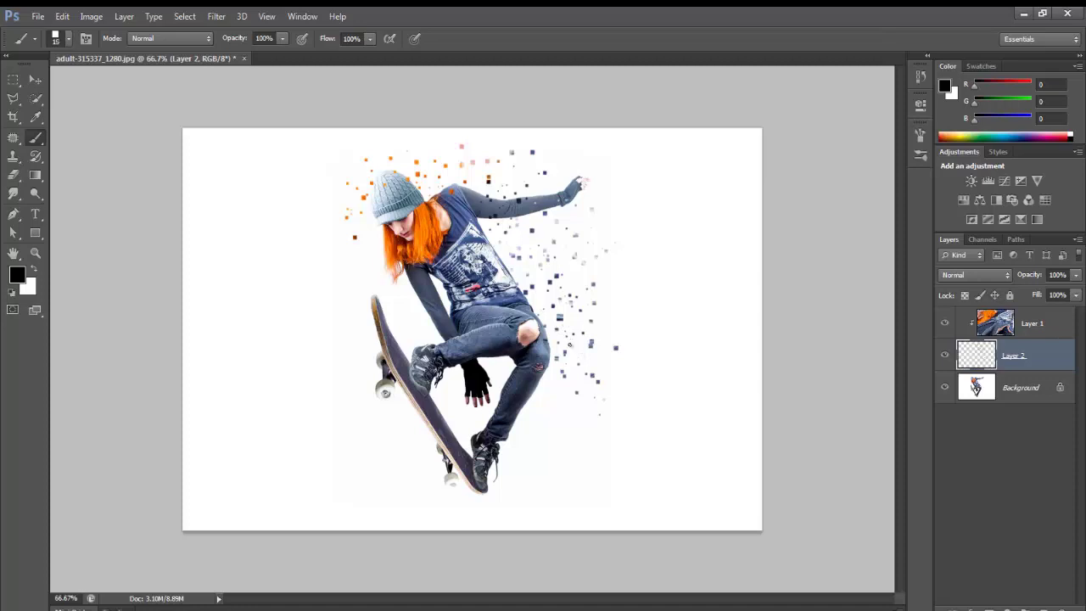
drag(566, 366, 557, 412)
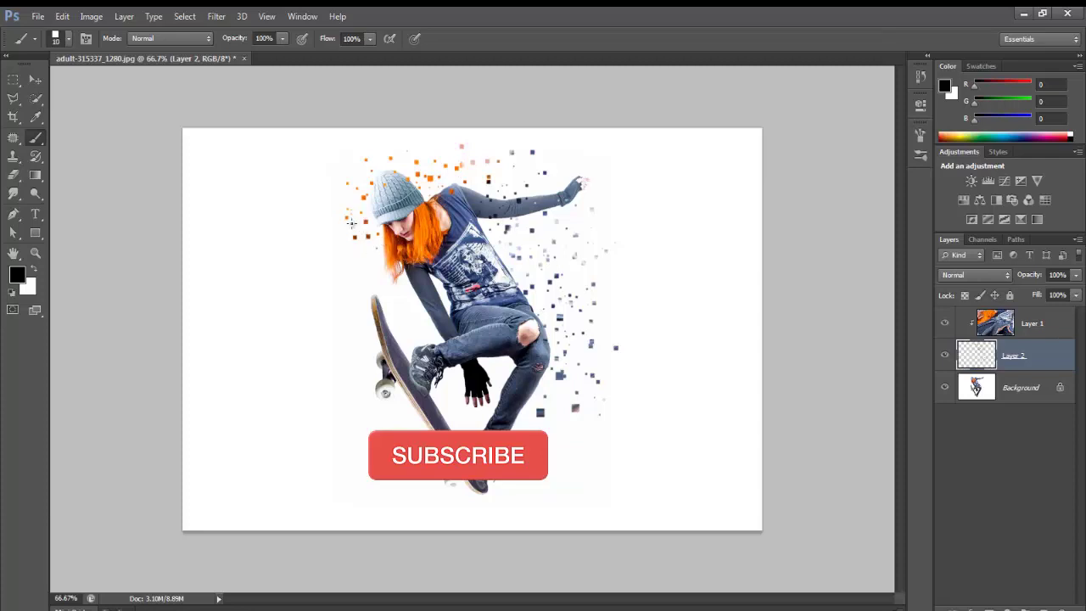
click(342, 255)
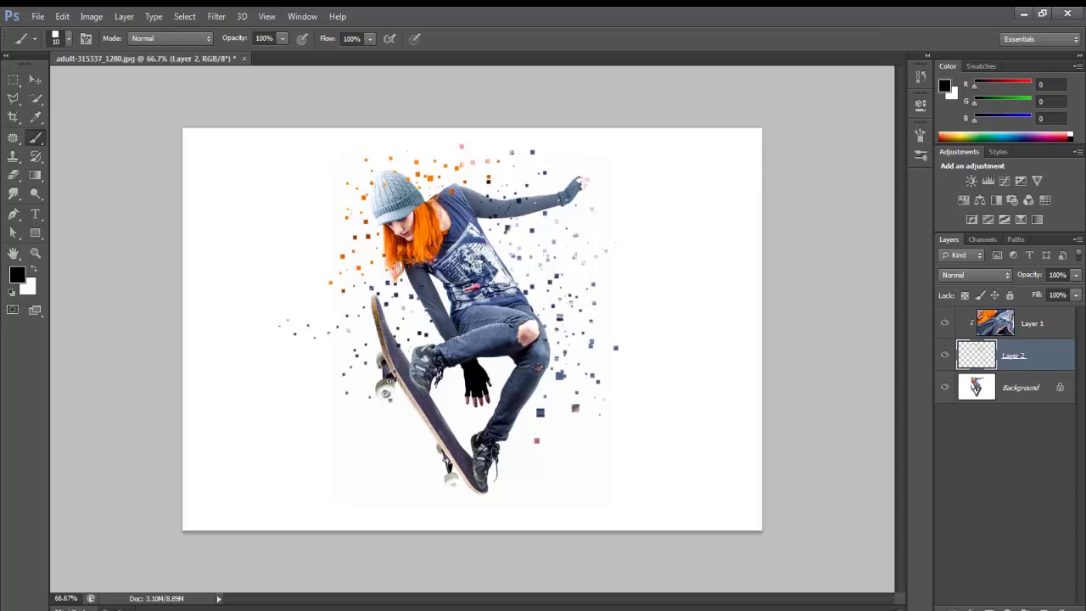
- Add squares below the skateboard, beside the leg, near the raised hand and by the hair
drag(404, 404, 364, 450)
drag(529, 430, 577, 467)
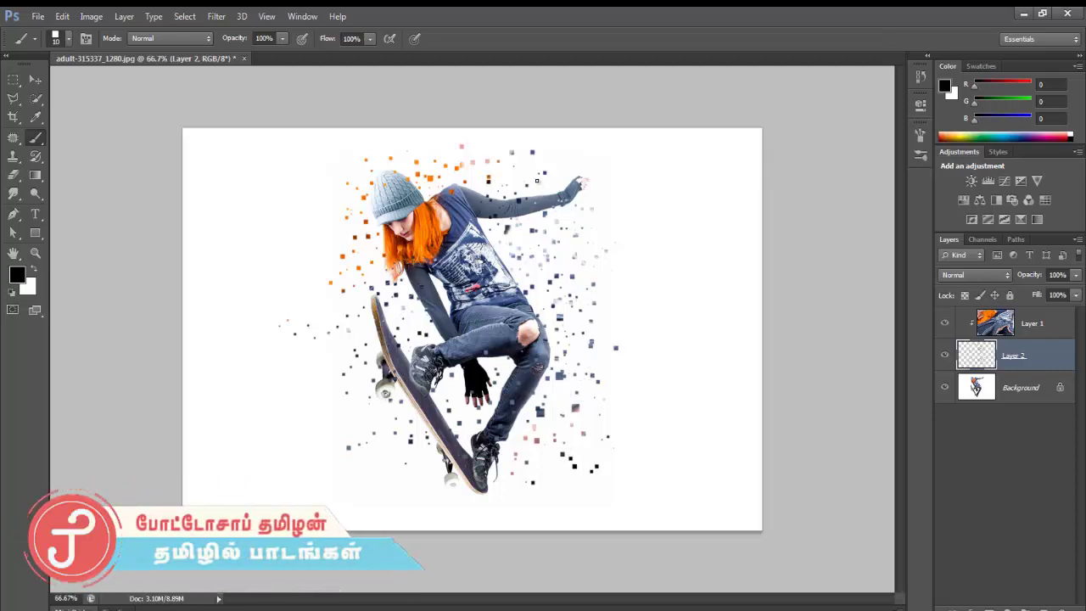
click(564, 166)
click(327, 222)
click(315, 196)
click(413, 483)
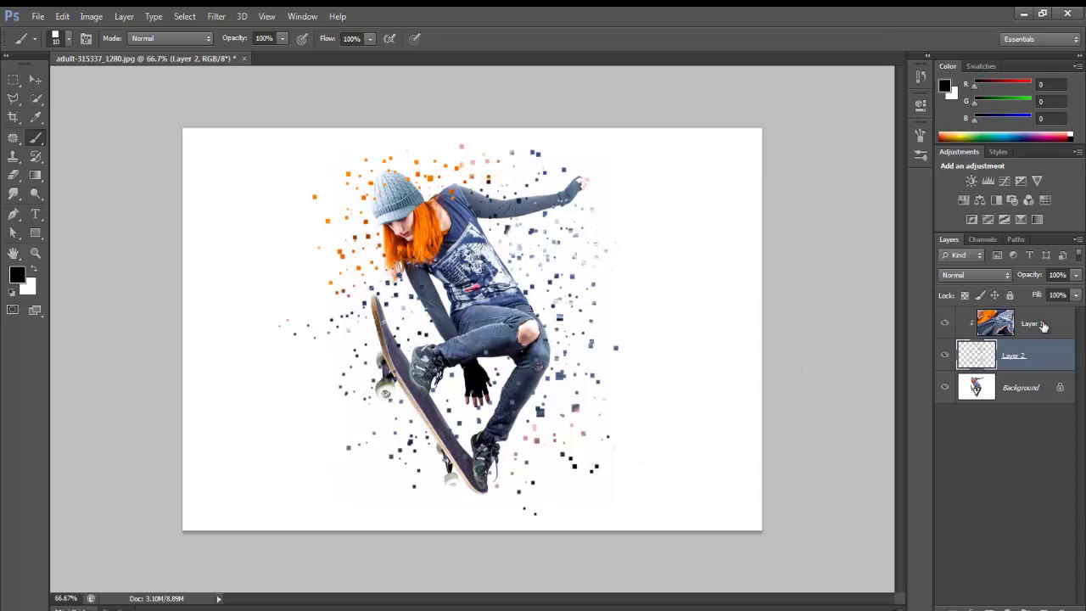
- Add Layer 3 above Background and paint white with a 150 px brush over the skateboard
click(1022, 390)
key(ctrl+shift+n)
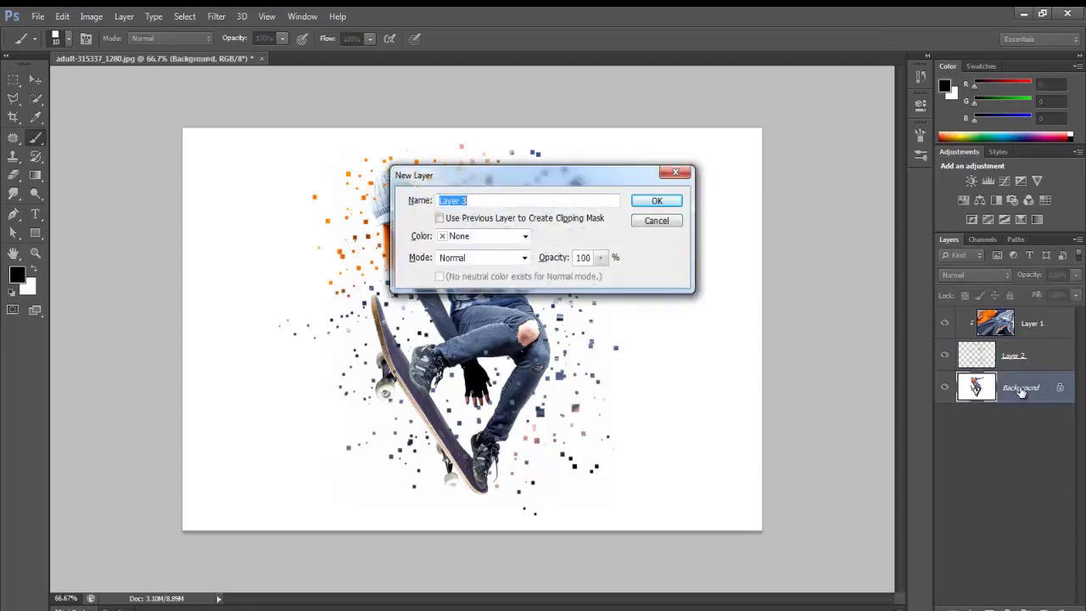
key(Return)
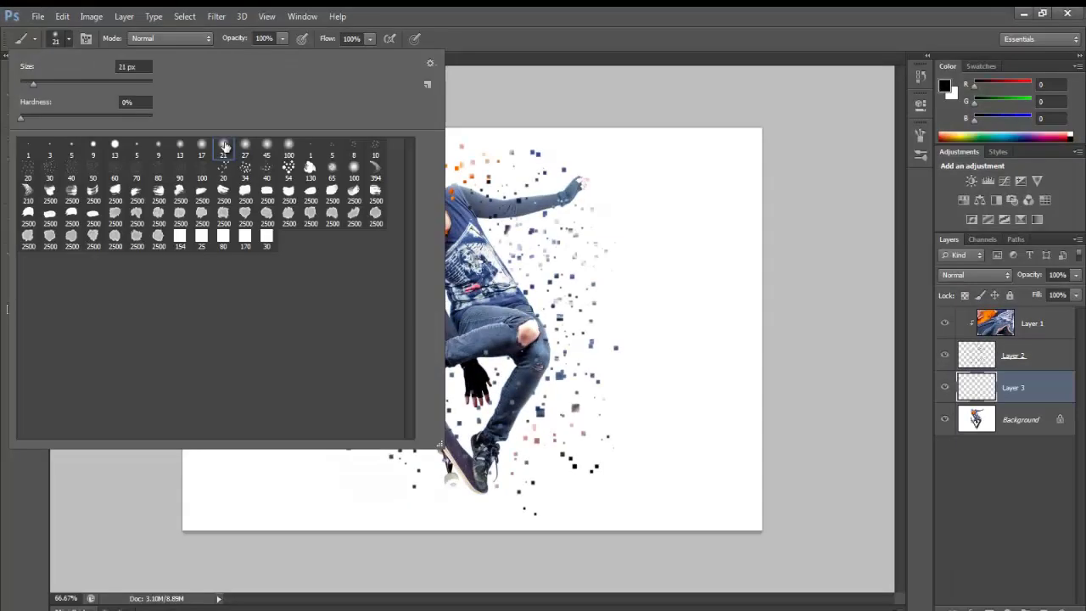
click(541, 92)
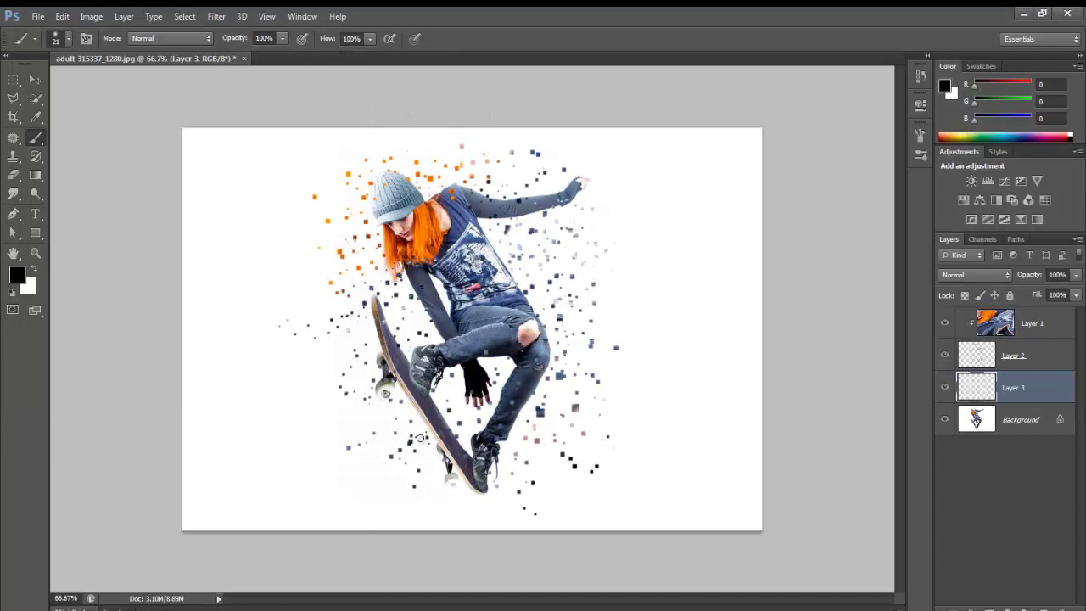
key(bracketright)
key(bracketright)
key(bracketright)
key(x)
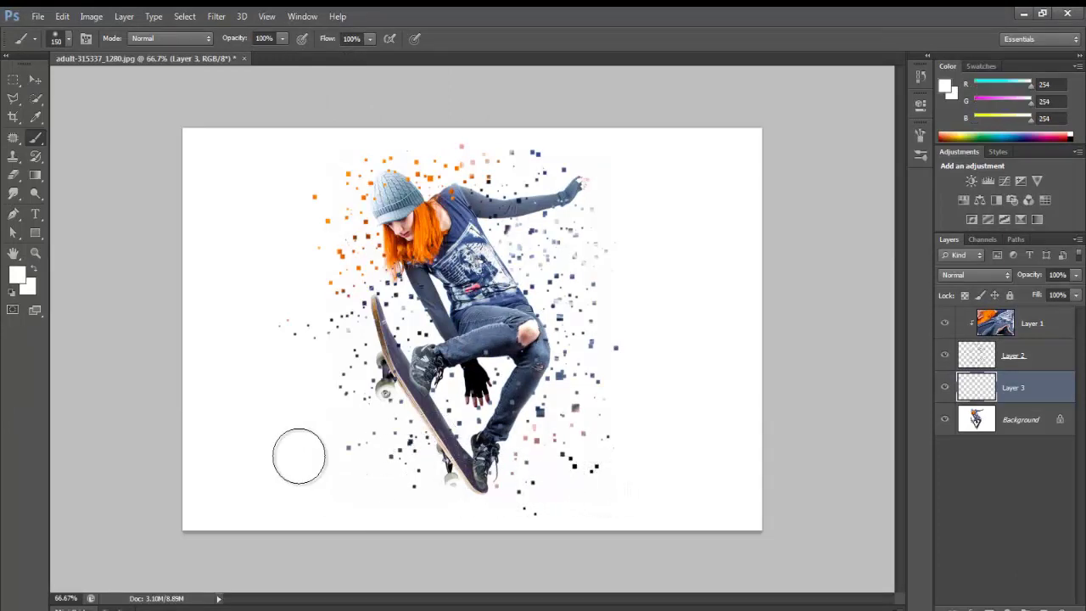
mouse_move(420, 449)
mouse_down()
mouse_move(502, 477)
mouse_move(518, 472)
mouse_move(471, 496)
mouse_move(376, 395)
mouse_move(370, 359)
mouse_move(418, 437)
mouse_move(435, 428)
mouse_move(483, 478)
mouse_up()
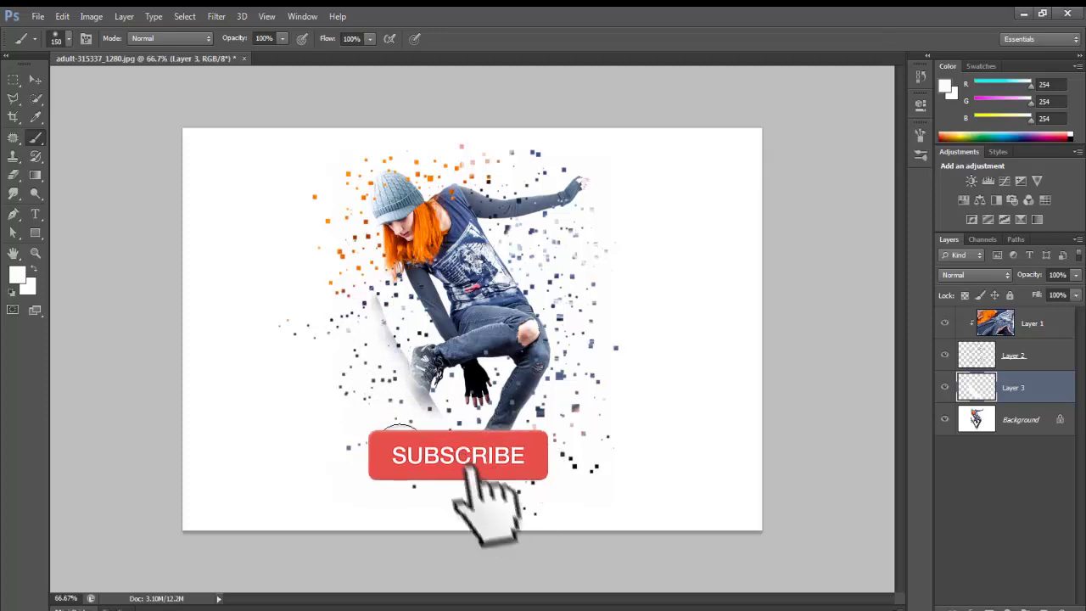
drag(420, 386, 377, 320)
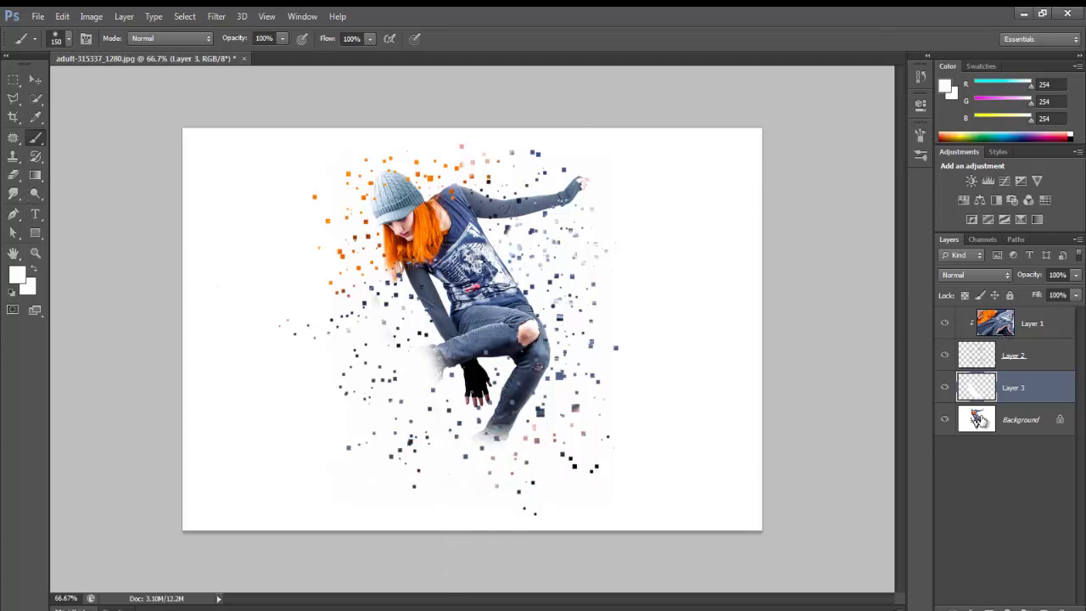
click(978, 418)
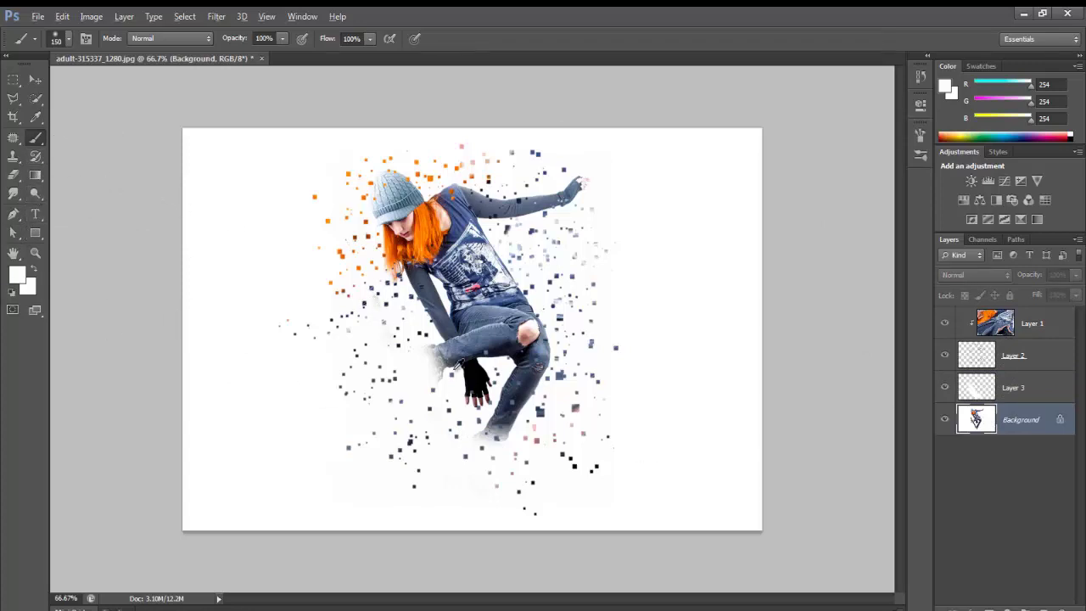
- Sample the jeans' dark blue-grey and set up a square 30 px brush on Layer 2
alt+click(456, 354)
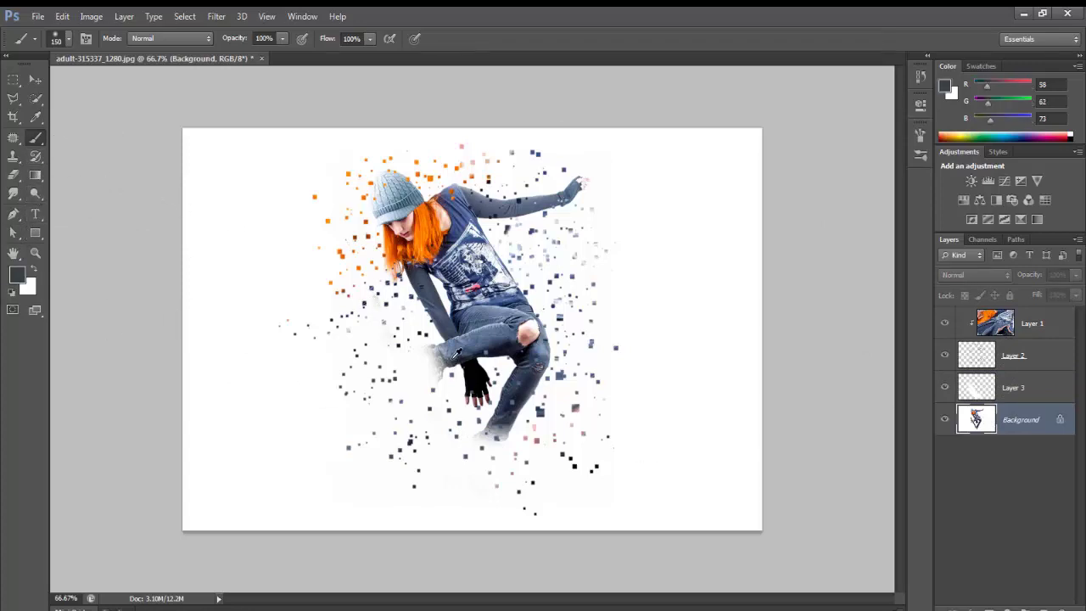
click(974, 358)
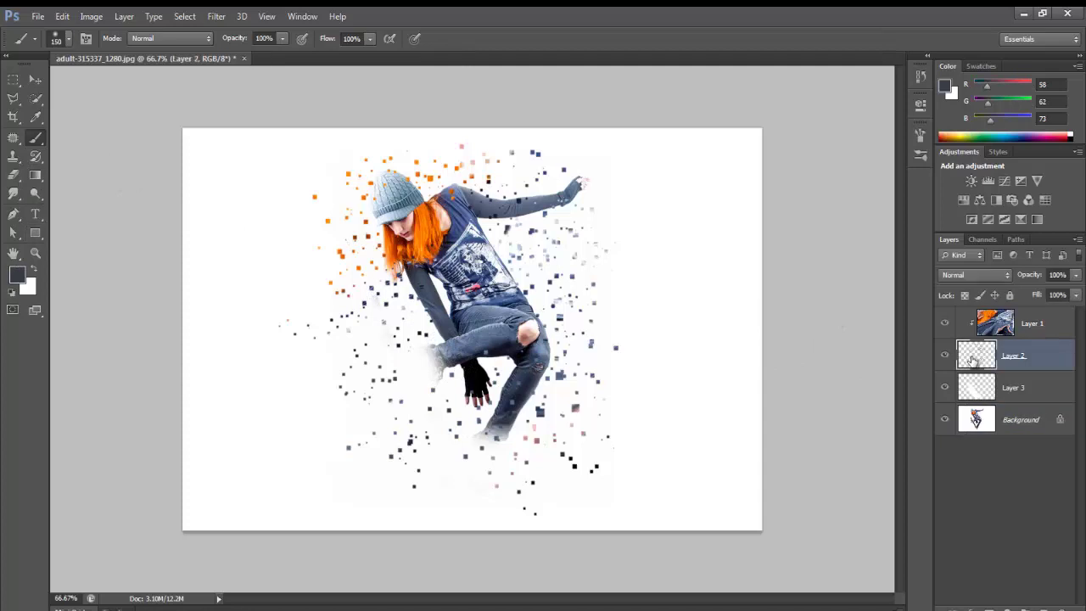
right_click(41, 140)
click(76, 135)
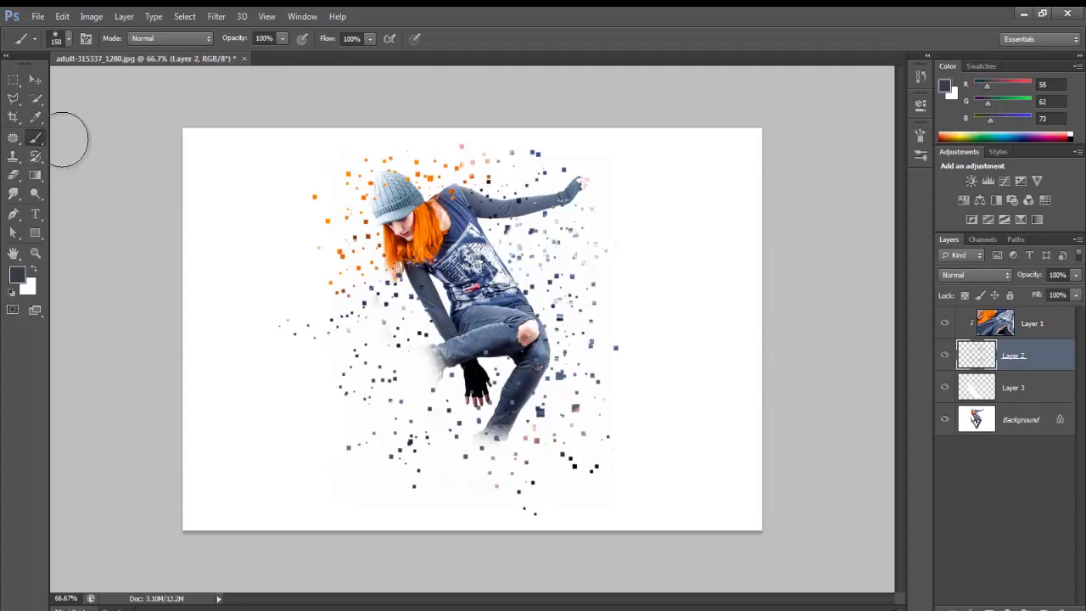
click(69, 39)
click(266, 237)
click(543, 28)
- Paint dark square particles beside the leg, then shrink the brush to 9 px
click(429, 402)
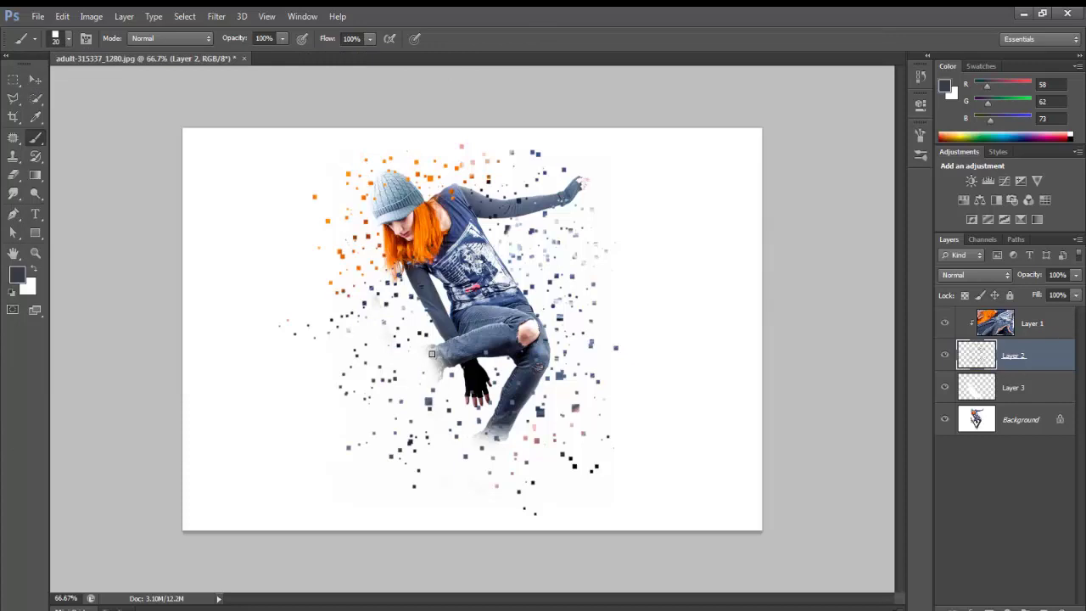
click(425, 364)
key(bracketleft)
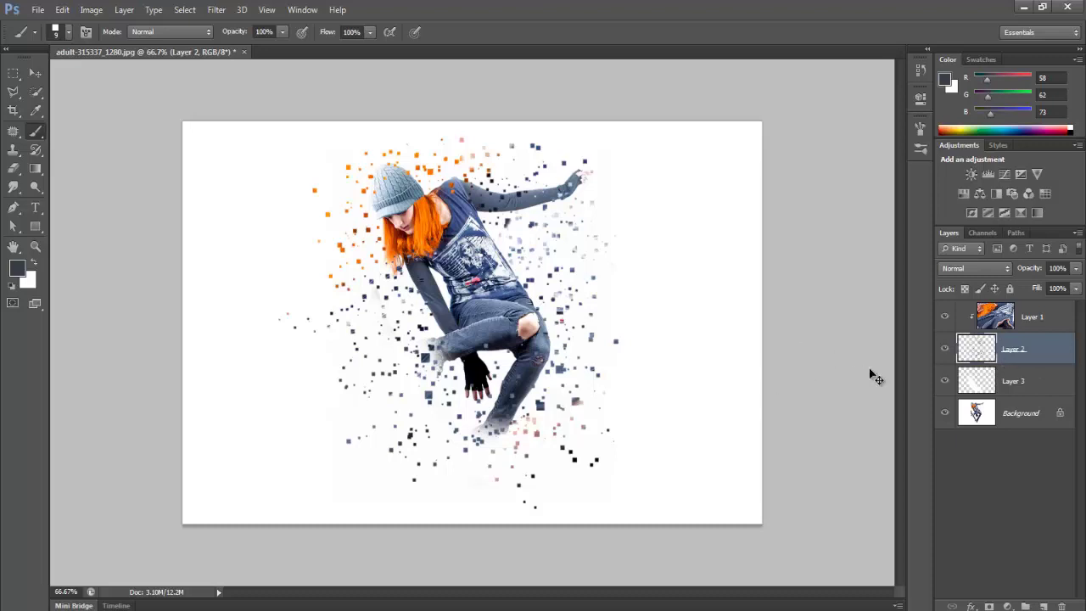
- Create Layer 4 directly above Layer 1, discarding a misplaced first attempt
key(ctrl+shift+n)
key(Return)
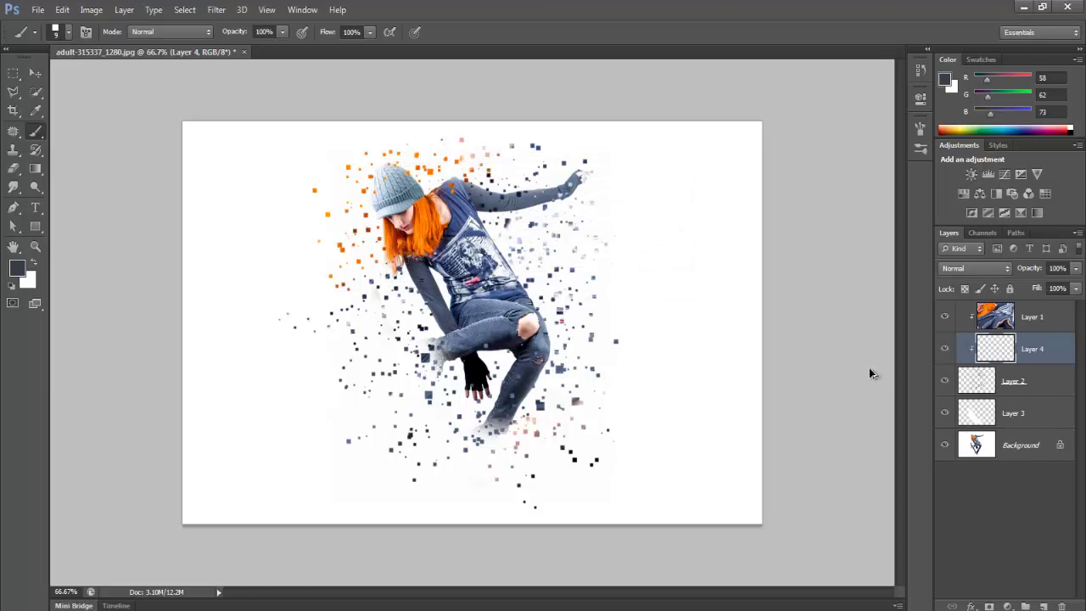
key(Delete)
click(1040, 317)
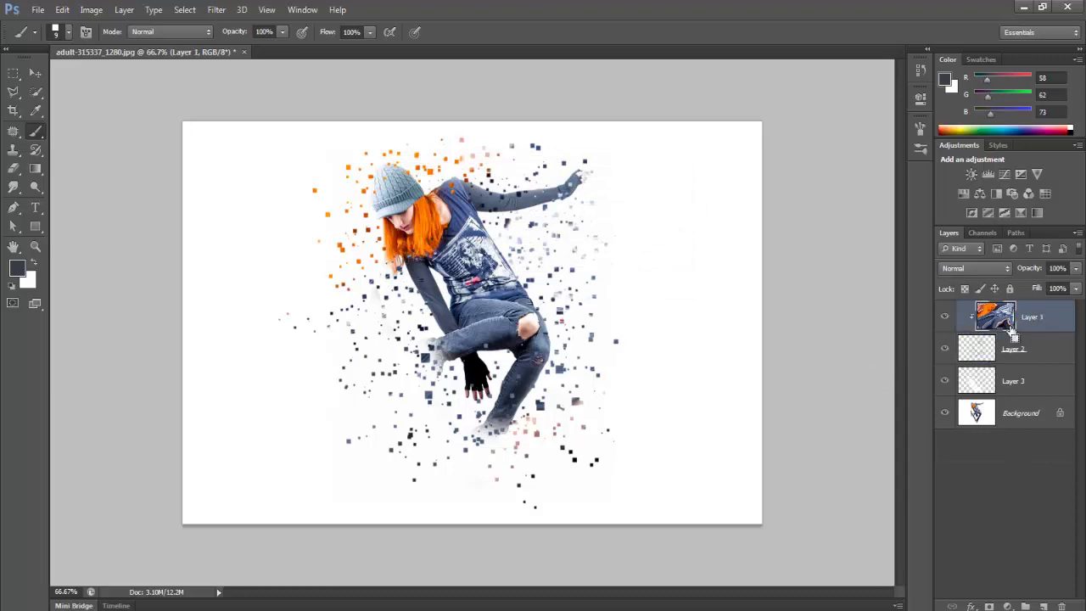
key(ctrl+shift+n)
key(Return)
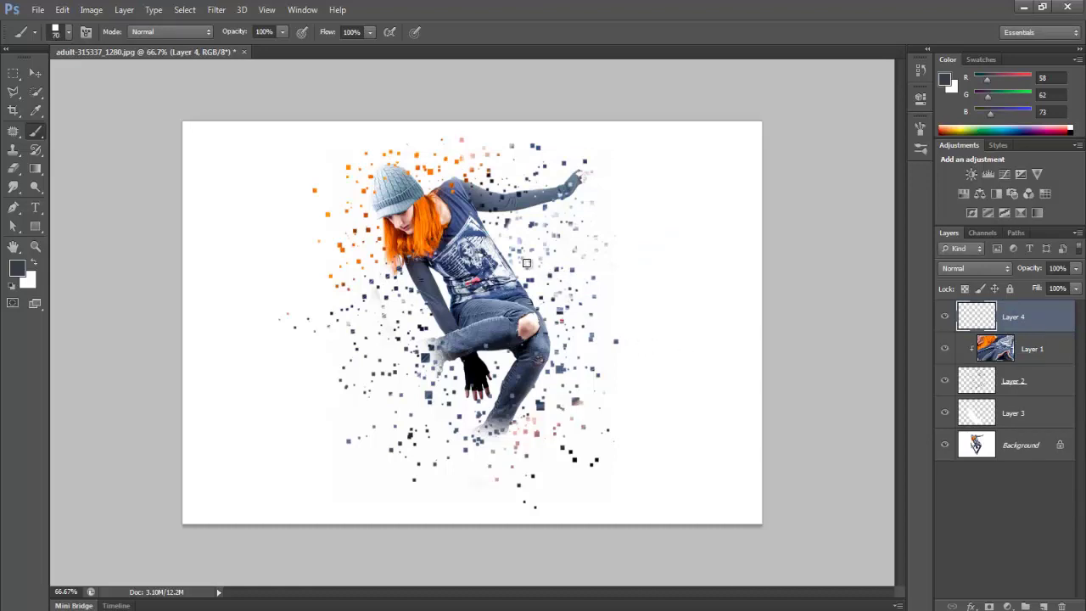
- Resize the square brush and dab dark squares to the right of the skater's torso
key(bracketright)
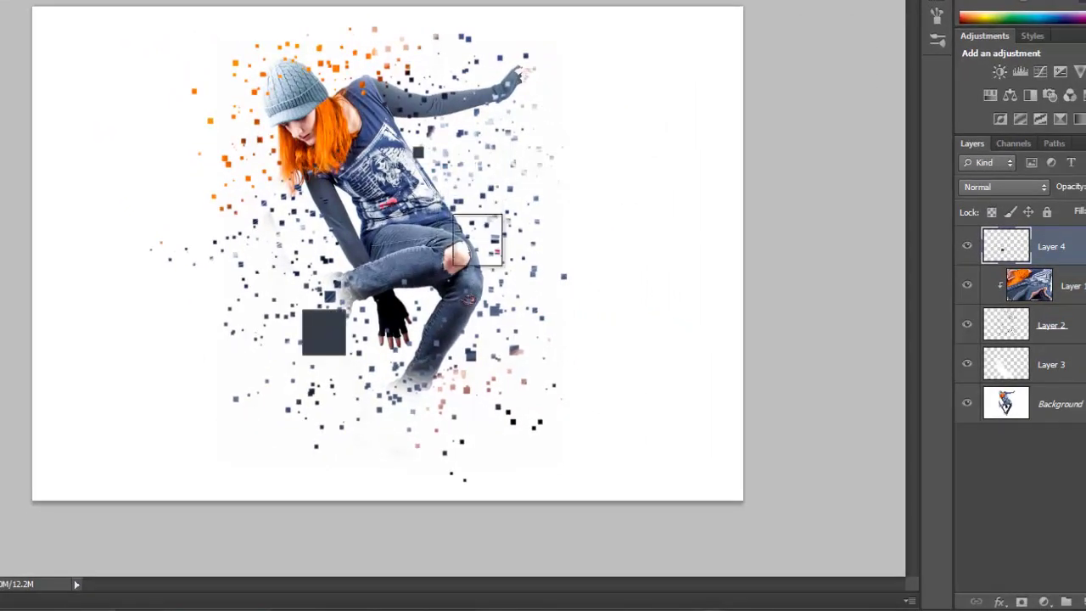
key(v)
key(bracketleft)
key(bracketleft)
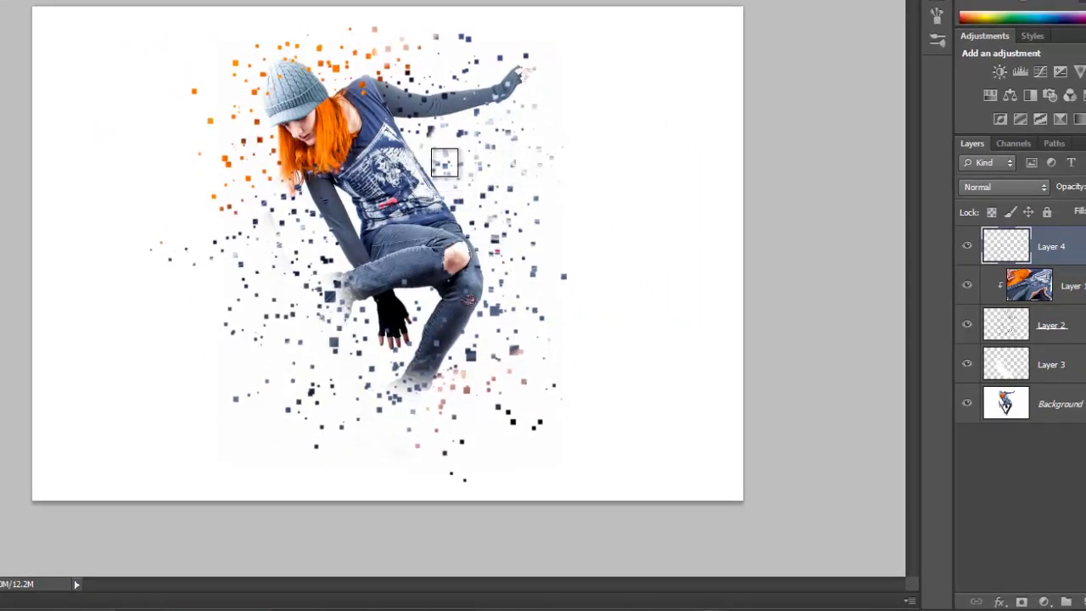
key(bracketleft)
key(bracketleft)
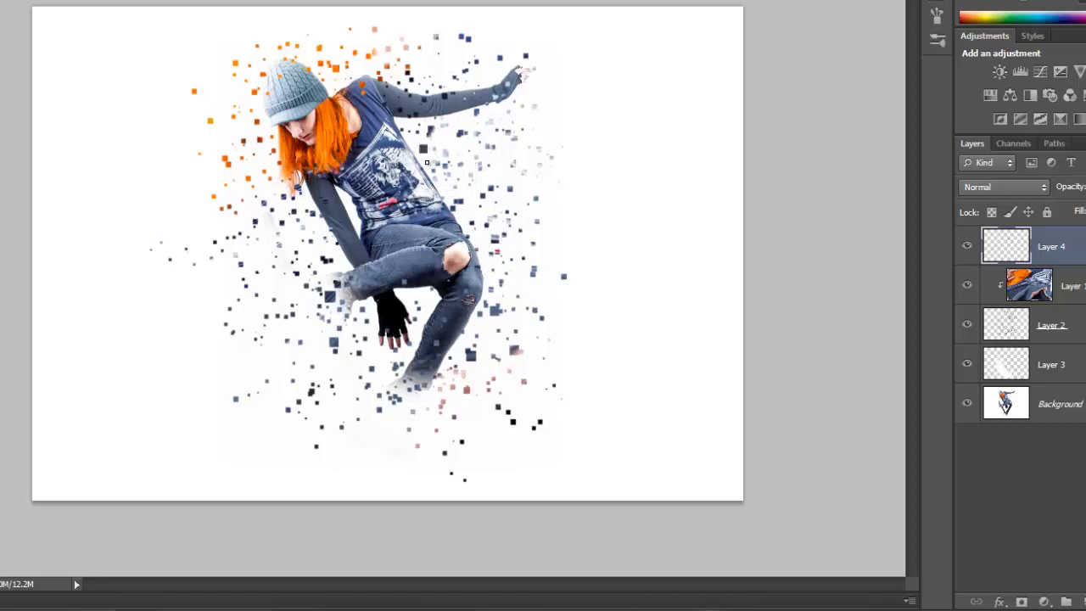
click(463, 159)
click(485, 246)
click(509, 153)
click(489, 83)
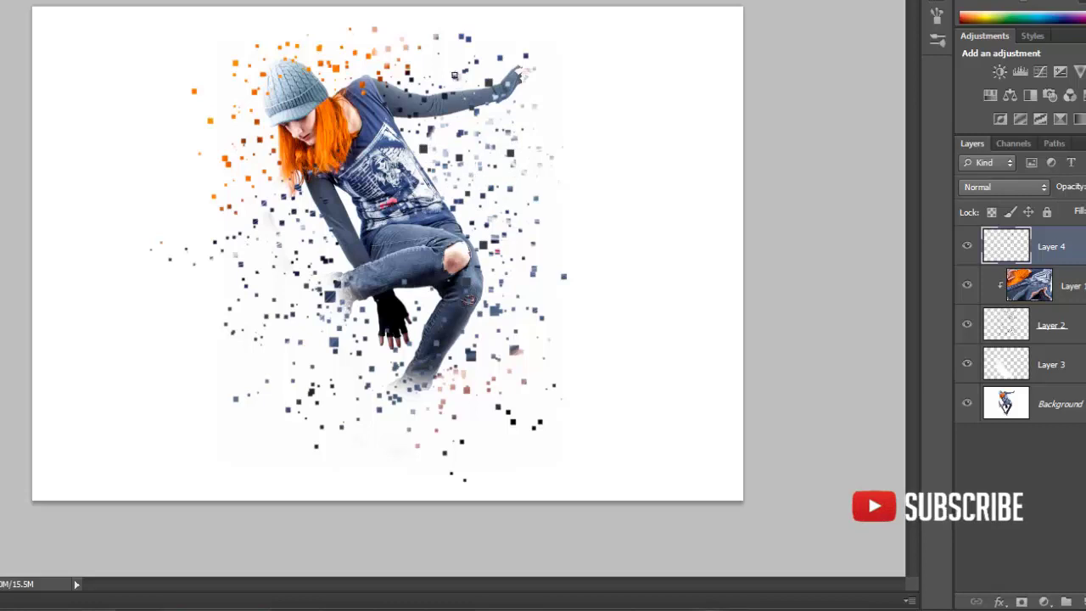
- Scatter dark squares down the skater's left side and below the feet
click(239, 226)
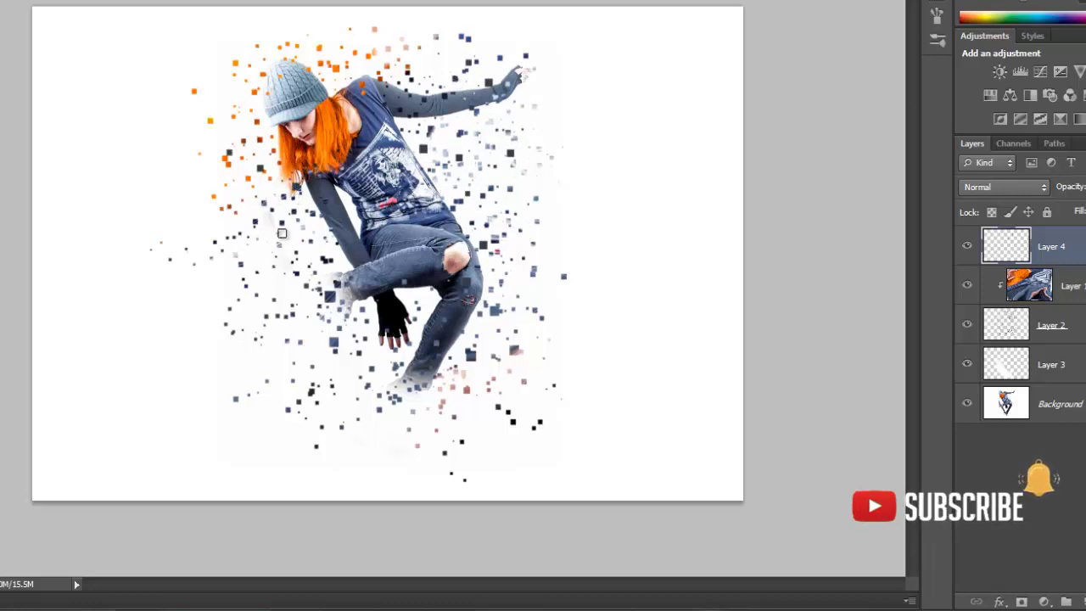
click(283, 234)
click(267, 306)
click(238, 346)
click(309, 378)
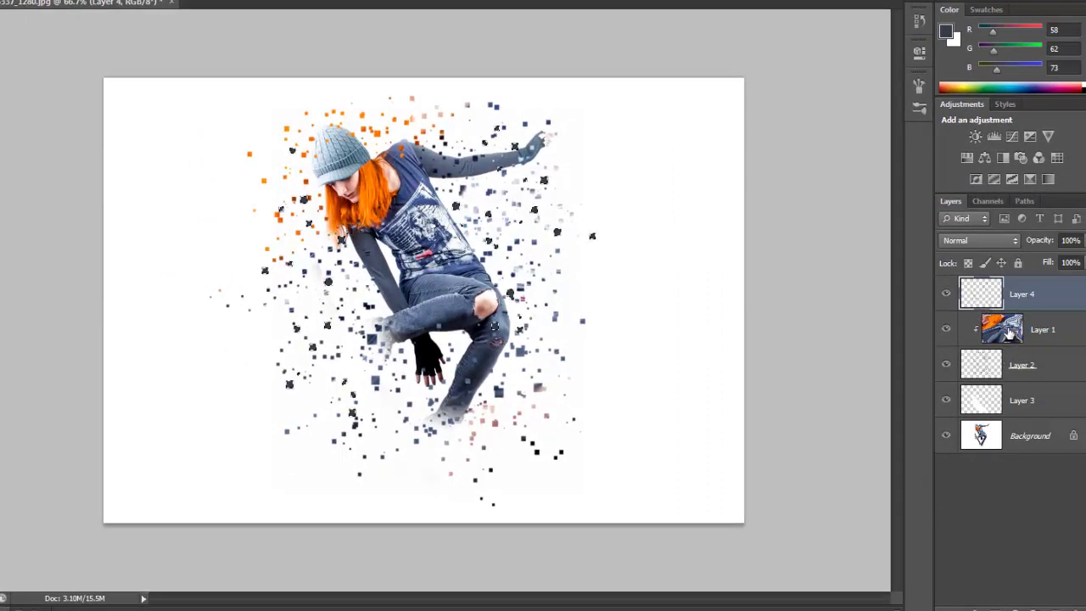
- Add a new Layer 5 above Layer 1 and delete Layer 4
click(1010, 334)
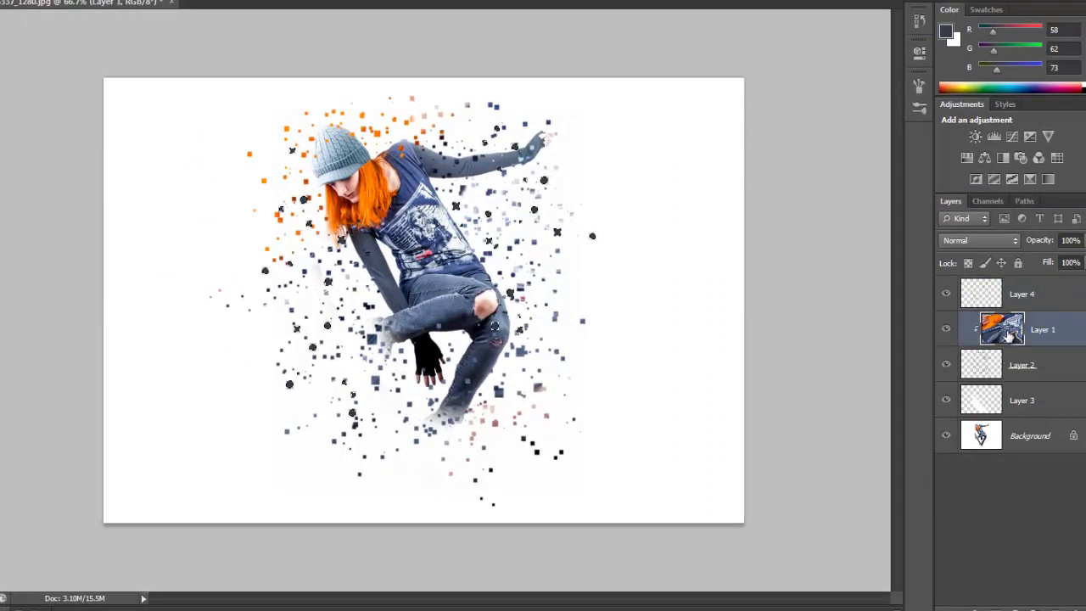
key(ctrl+shift+alt+n)
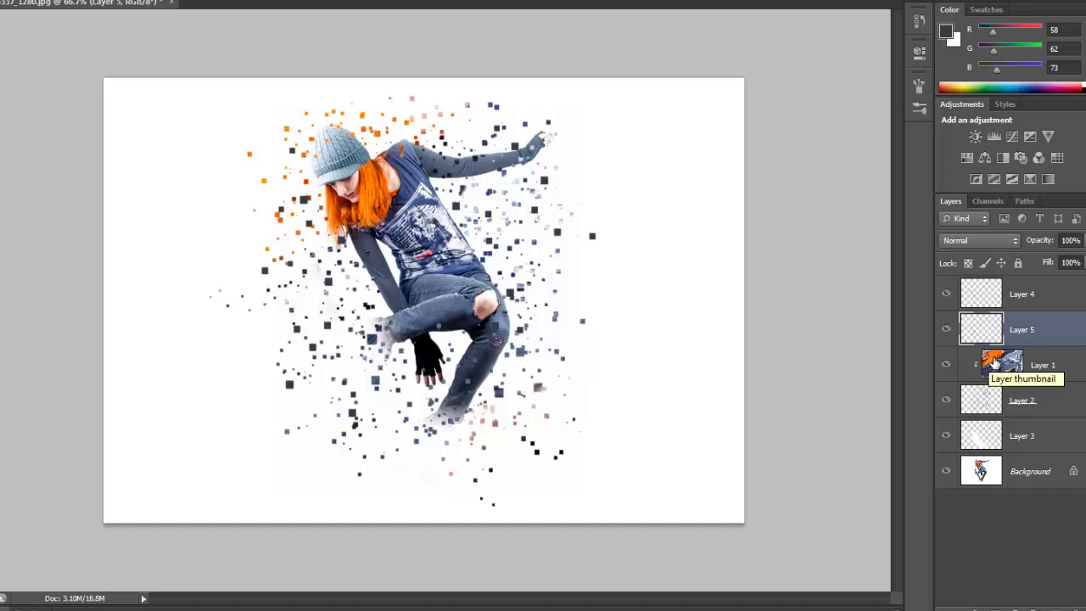
click(1019, 294)
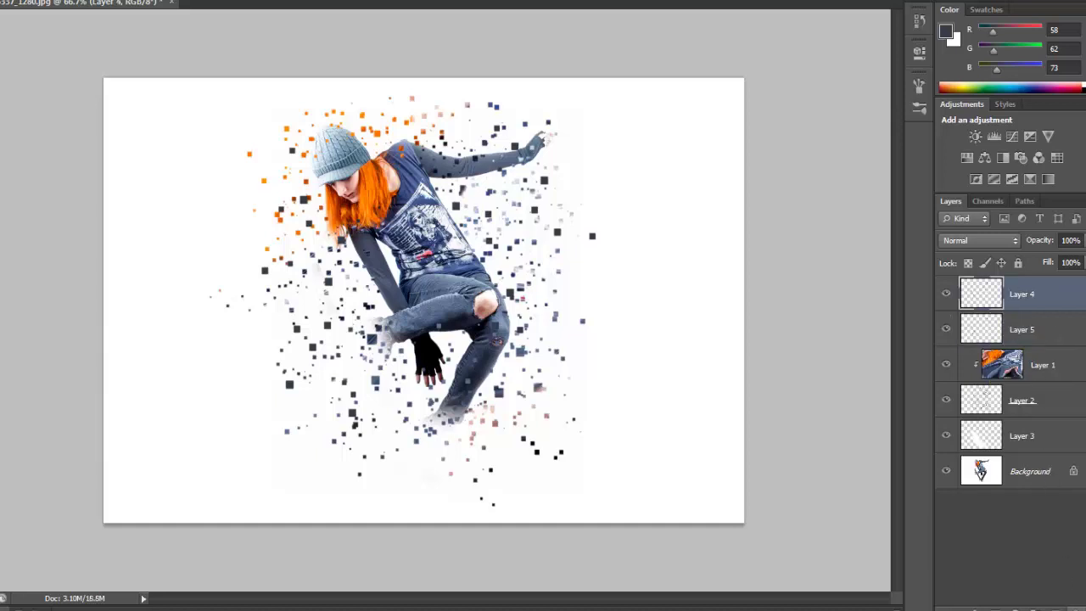
drag(1024, 314, 1075, 604)
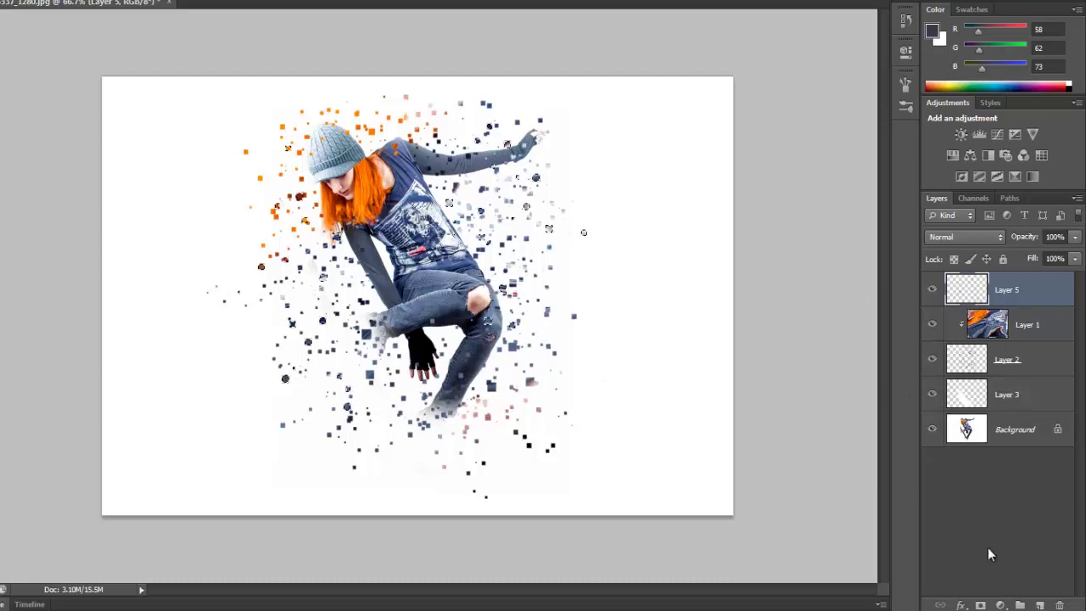
- Add a Drop Shadow to Layer 5 with 15% opacity and 15 px size
click(961, 605)
click(981, 589)
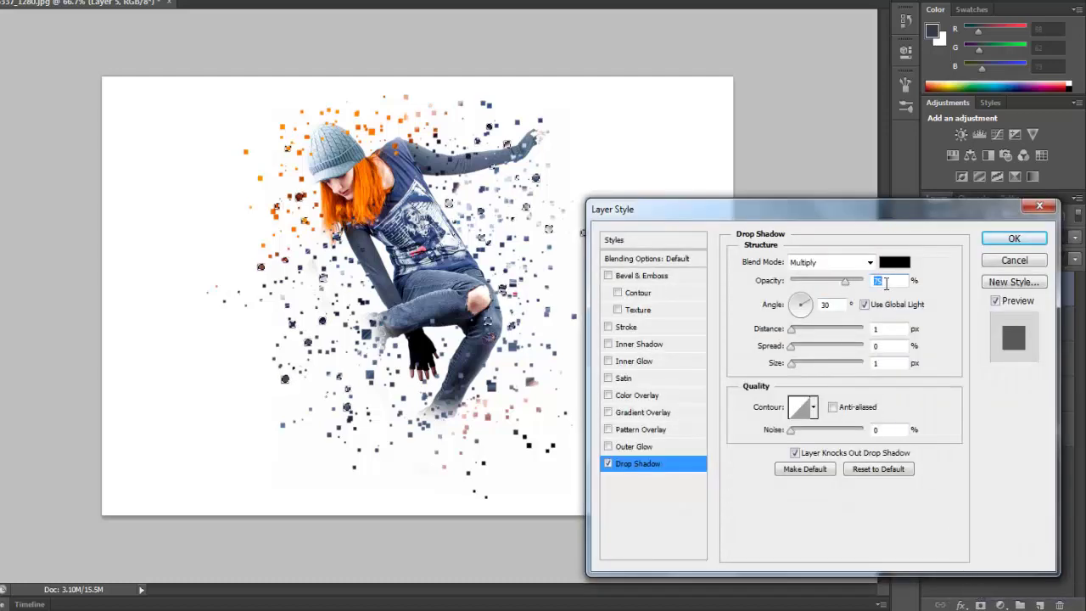
text(15)
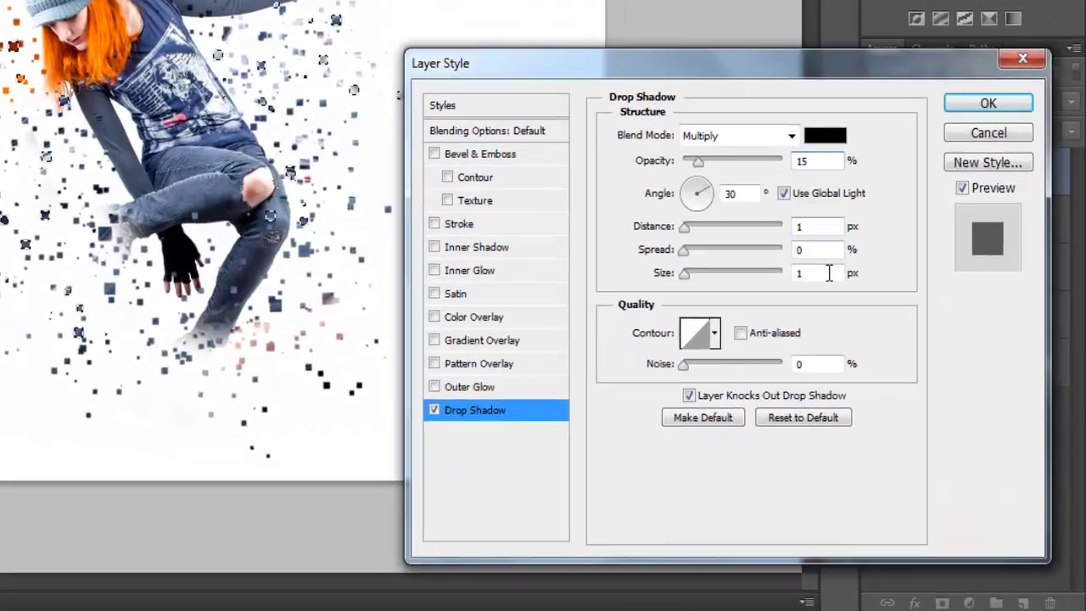
double_click(829, 272)
text(15)
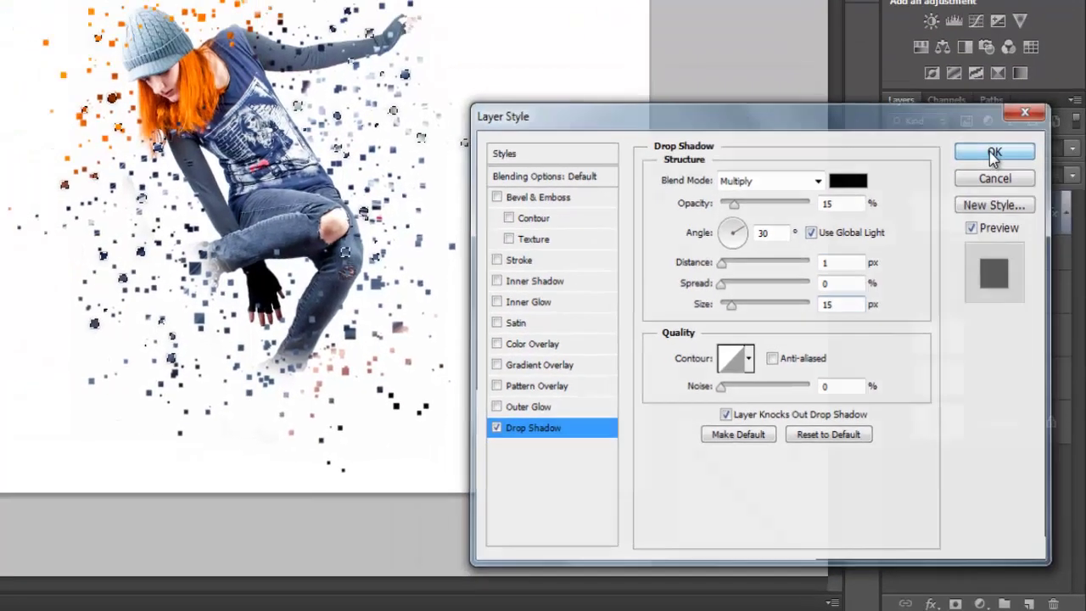
click(985, 91)
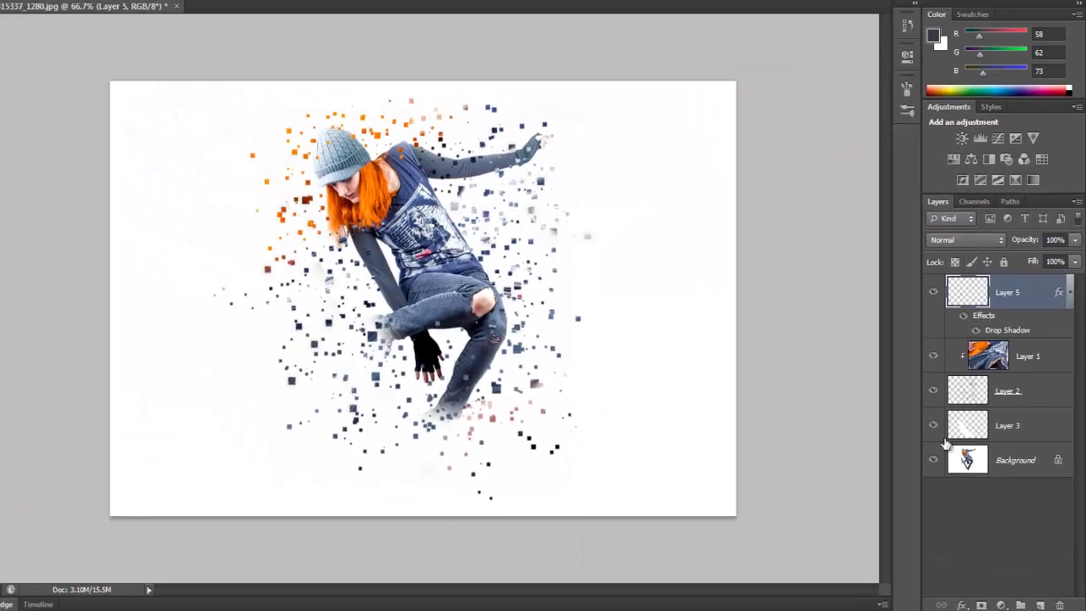
- Copy Layer 5's drop shadow style and paste it onto Layer 2
right_click(1022, 325)
click(965, 197)
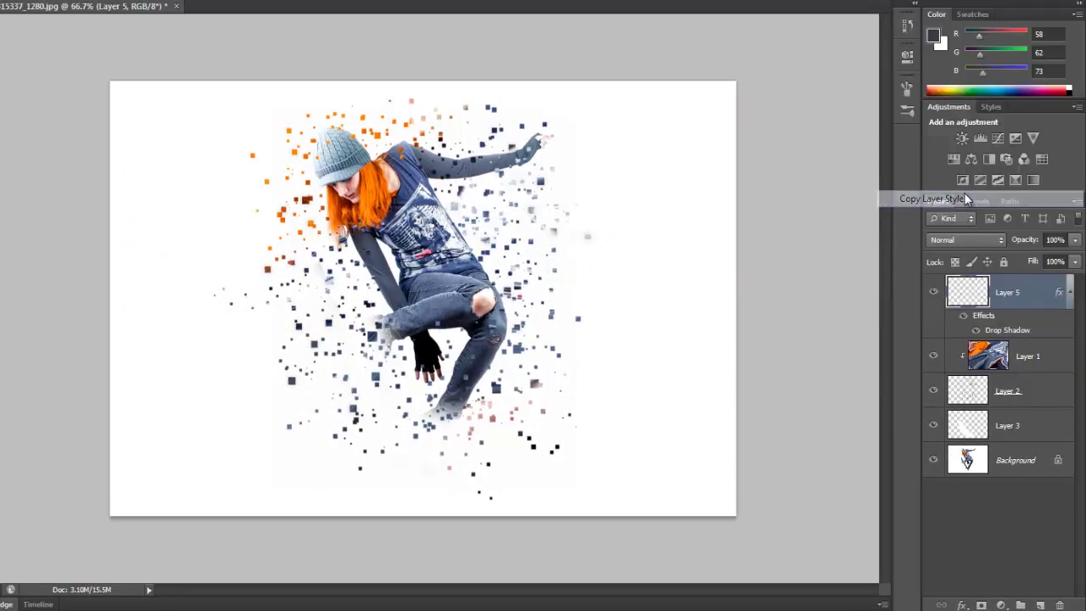
right_click(1044, 392)
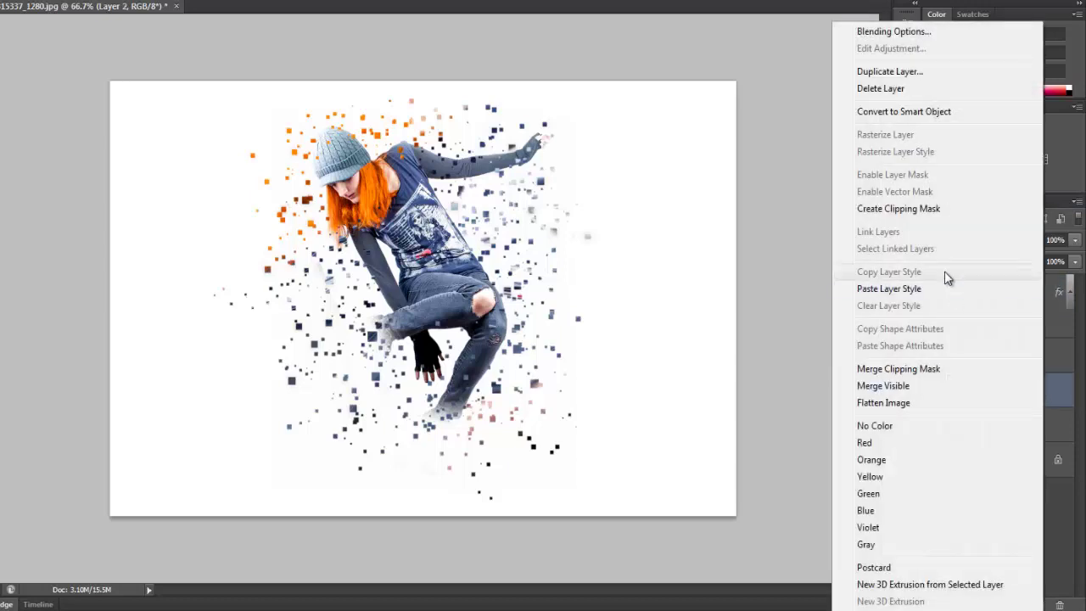
click(933, 281)
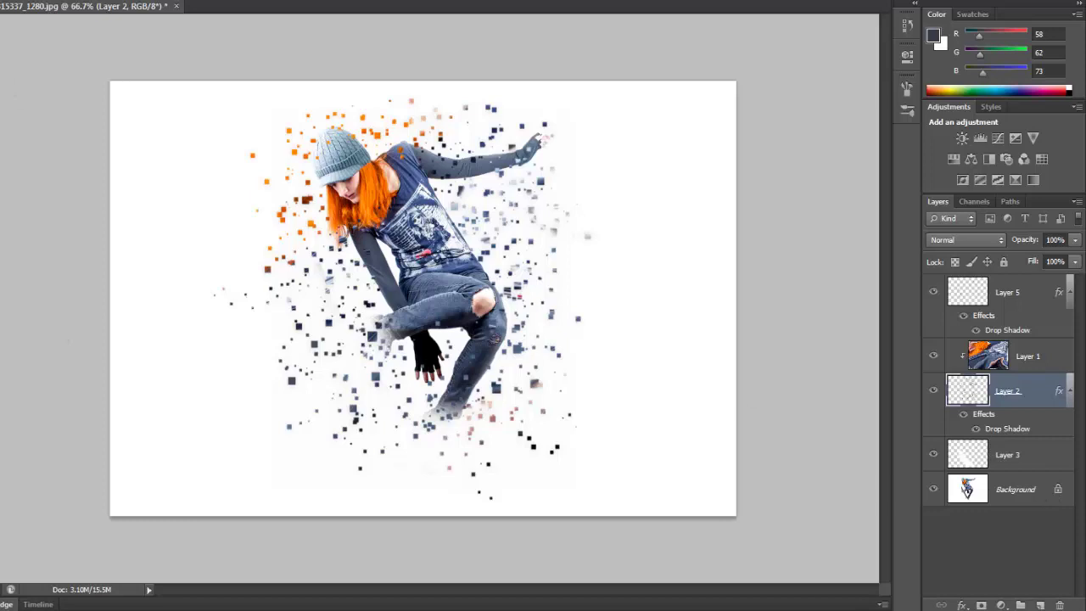
click(1024, 298)
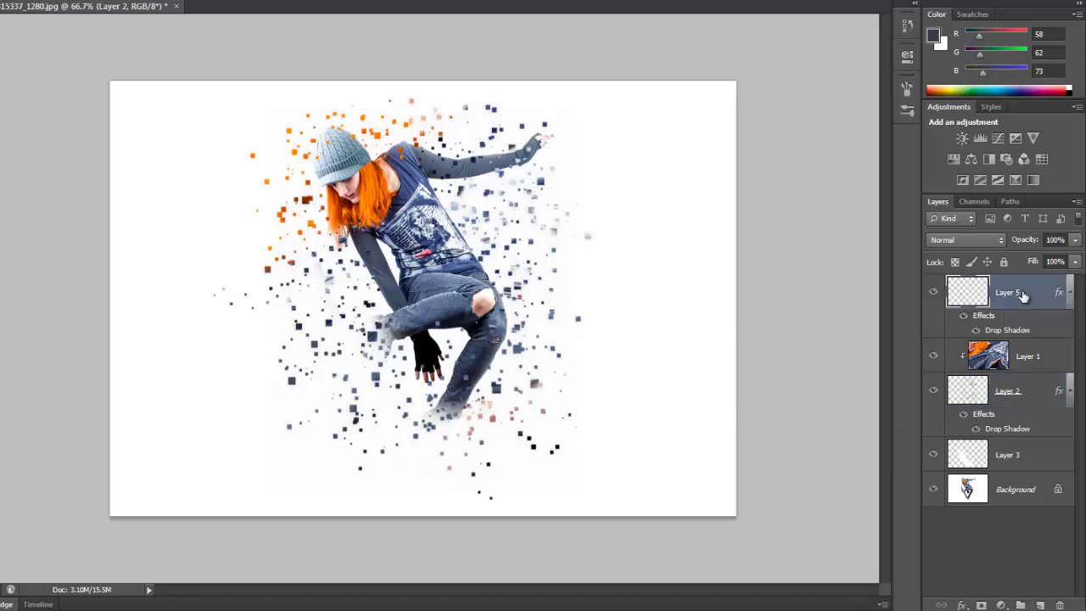
click(1023, 358)
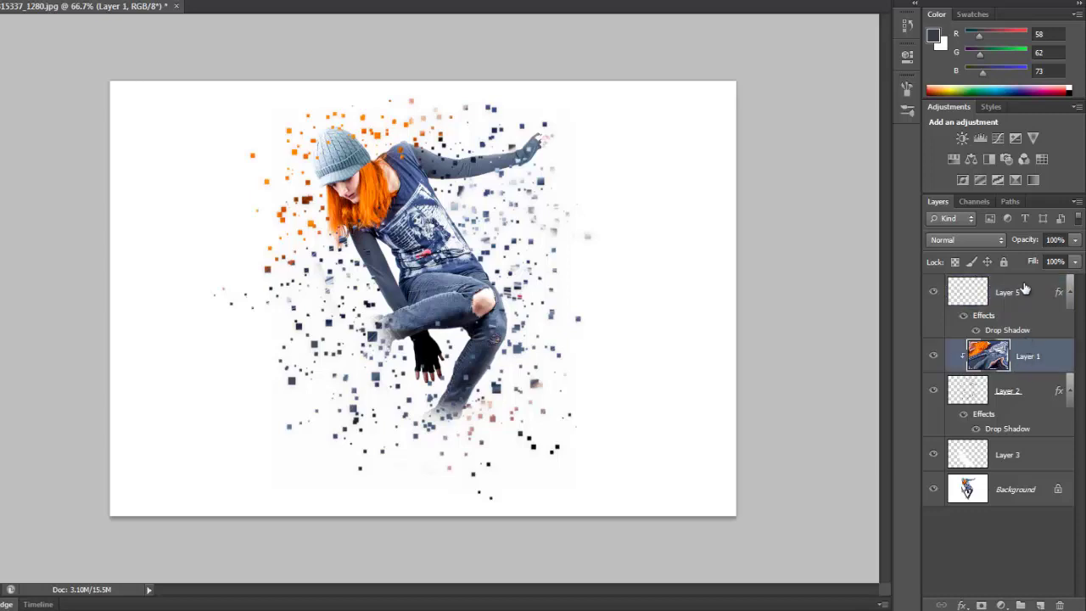
- Add Layer 6 above Layer 5 and paint scattered square dots right of the skater
click(995, 303)
key(ctrl+shift+n)
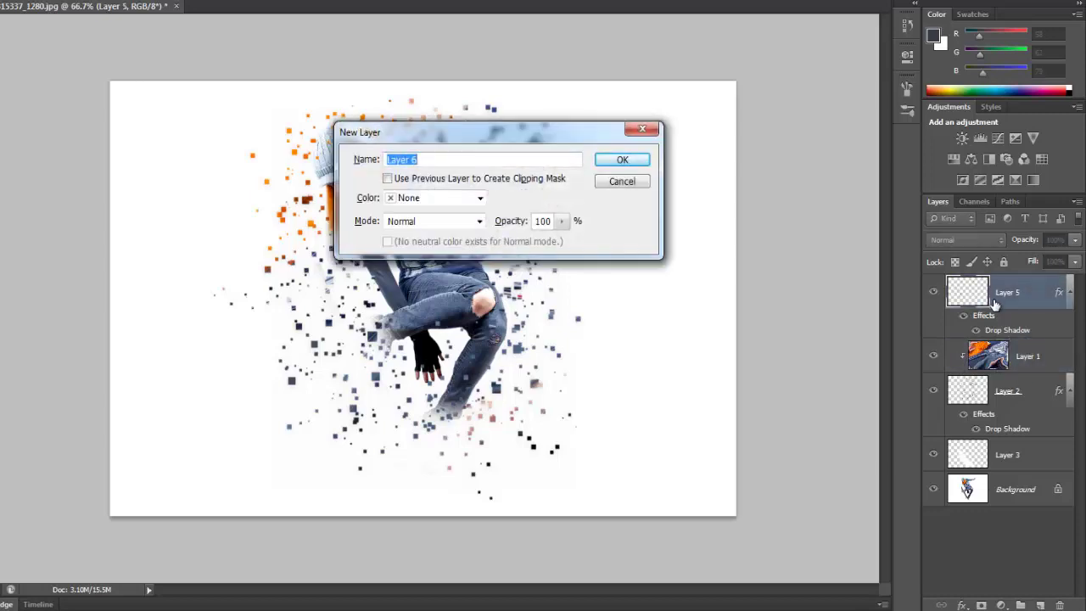
key(Return)
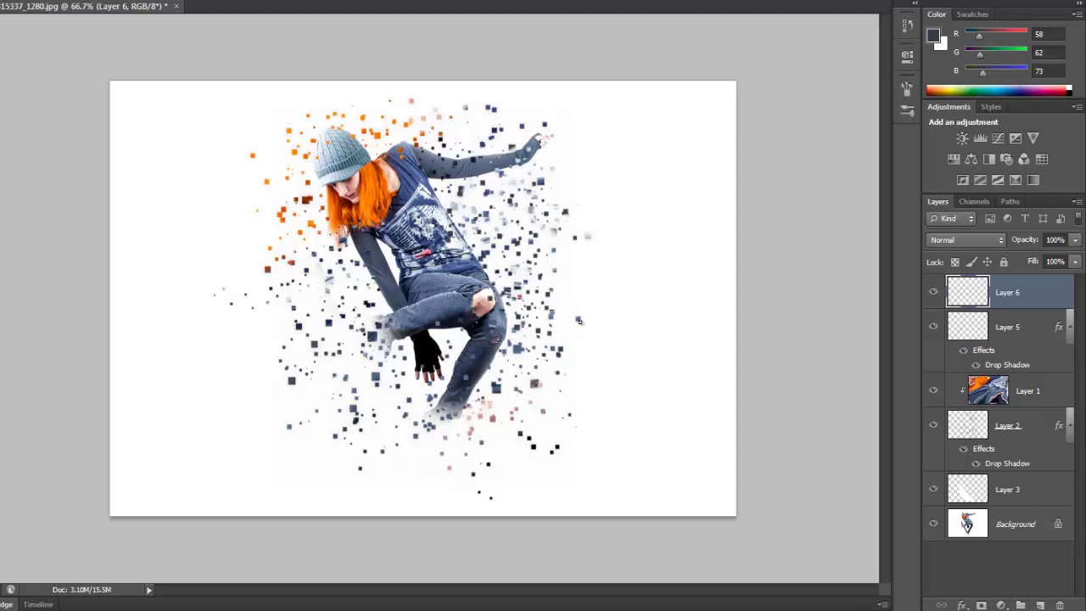
drag(580, 321, 573, 343)
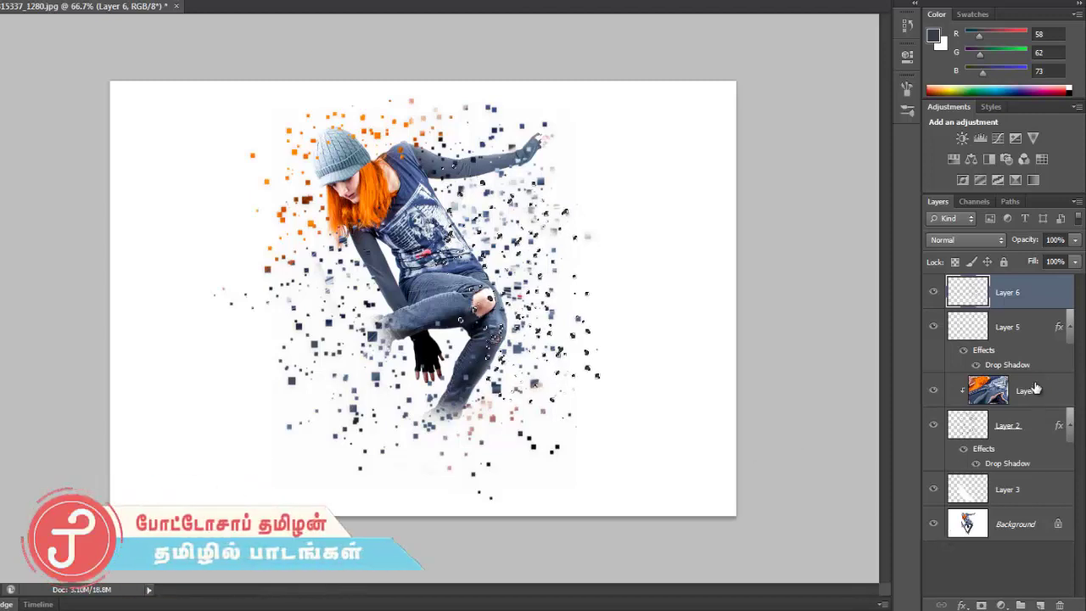
click(1036, 389)
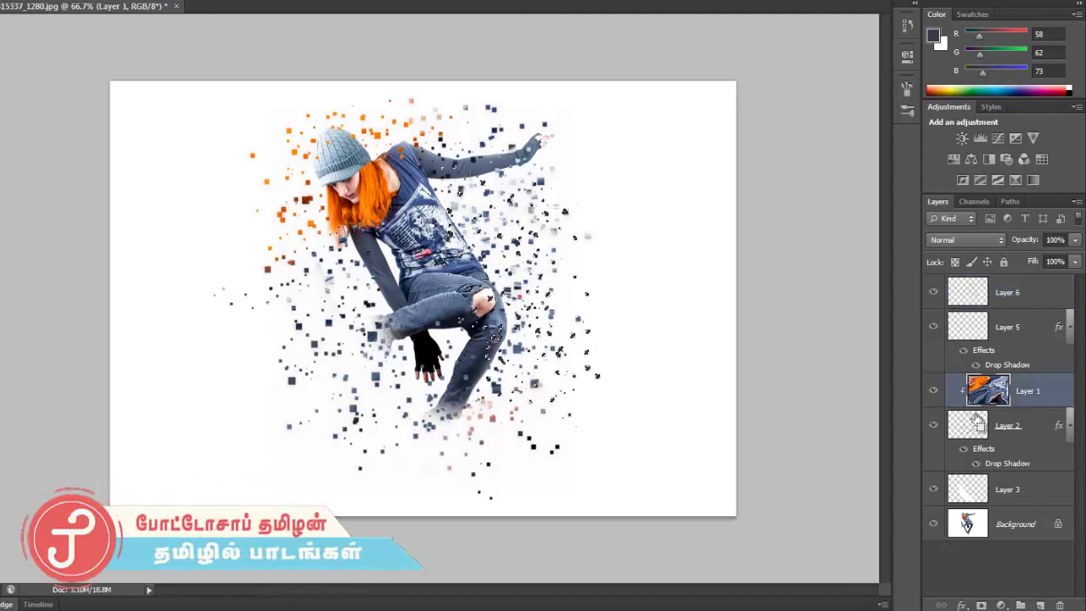
- Create Layer 7, delete Layer 6, move Layer 7 to the top and duplicate it
key(ctrl+shift+alt+n)
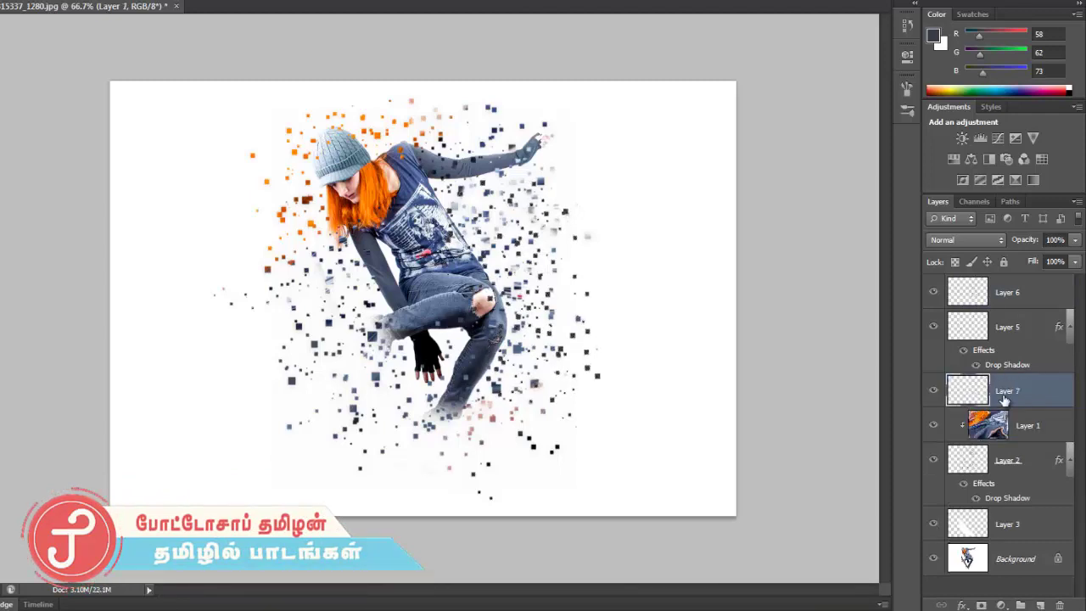
drag(1031, 292, 1060, 605)
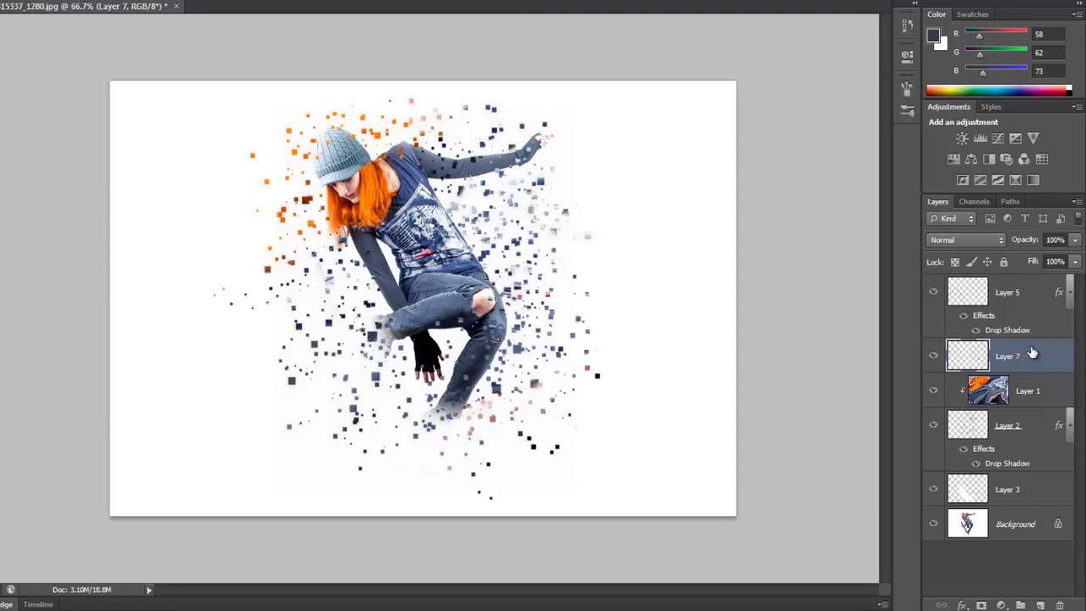
drag(1033, 355, 1045, 278)
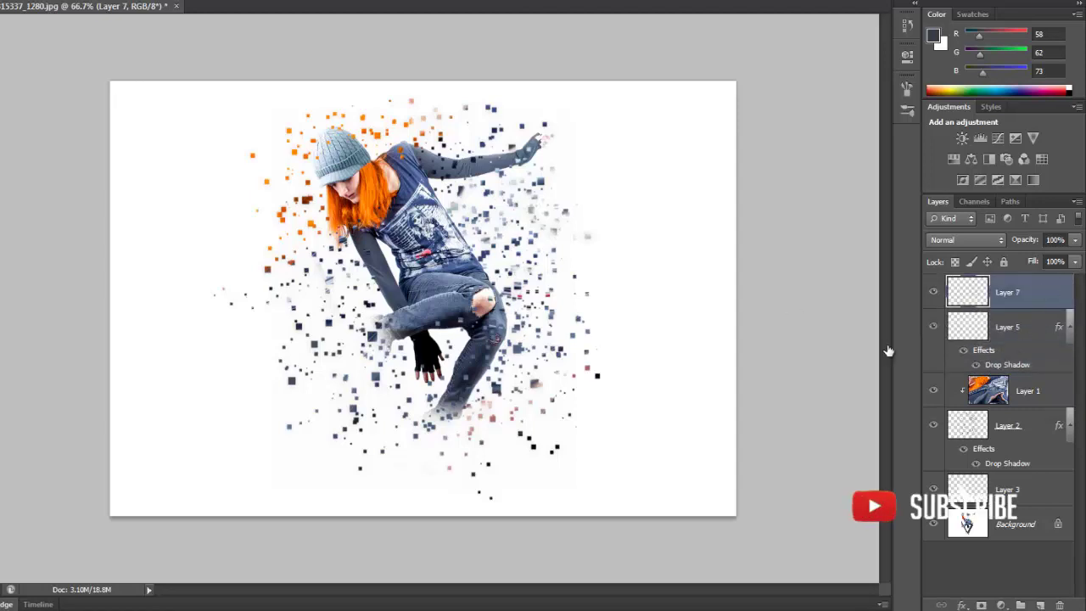
key(ctrl+j)
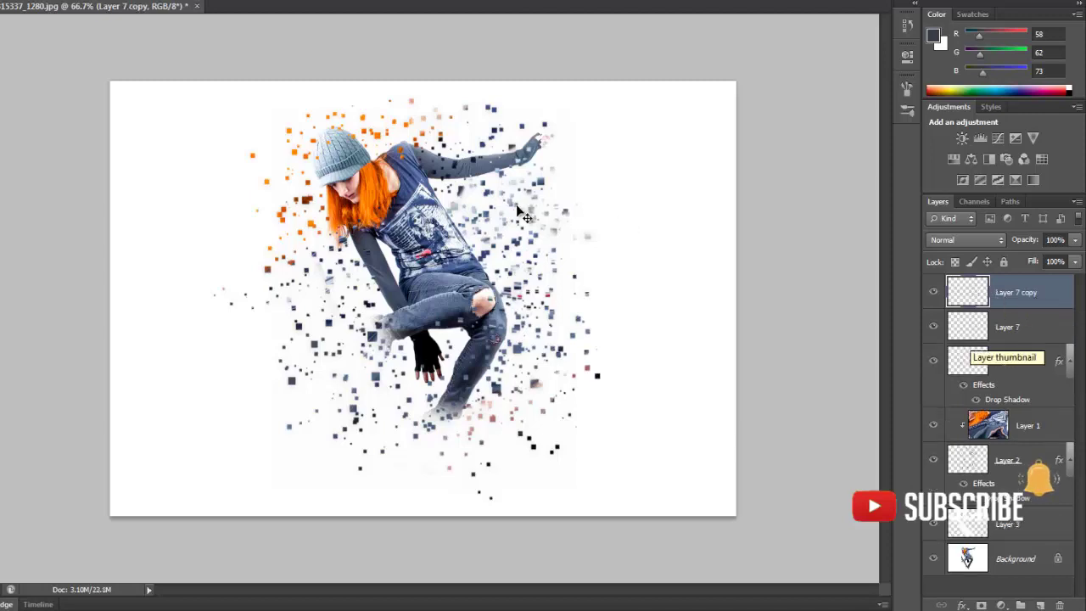
- Shrink and shift the copied particles up-left, duplicate them again, and add empty Layer 8
mouse_move(515, 282)
mouse_down()
mouse_move(523, 325)
mouse_move(435, 349)
mouse_up()
key(ctrl+t)
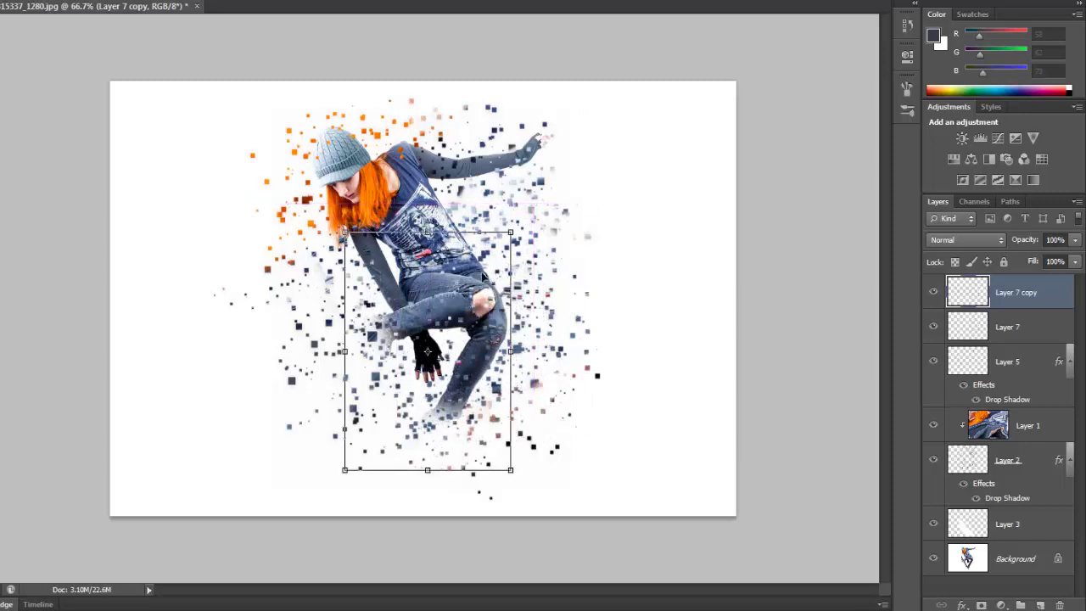
drag(515, 235, 493, 255)
key(Return)
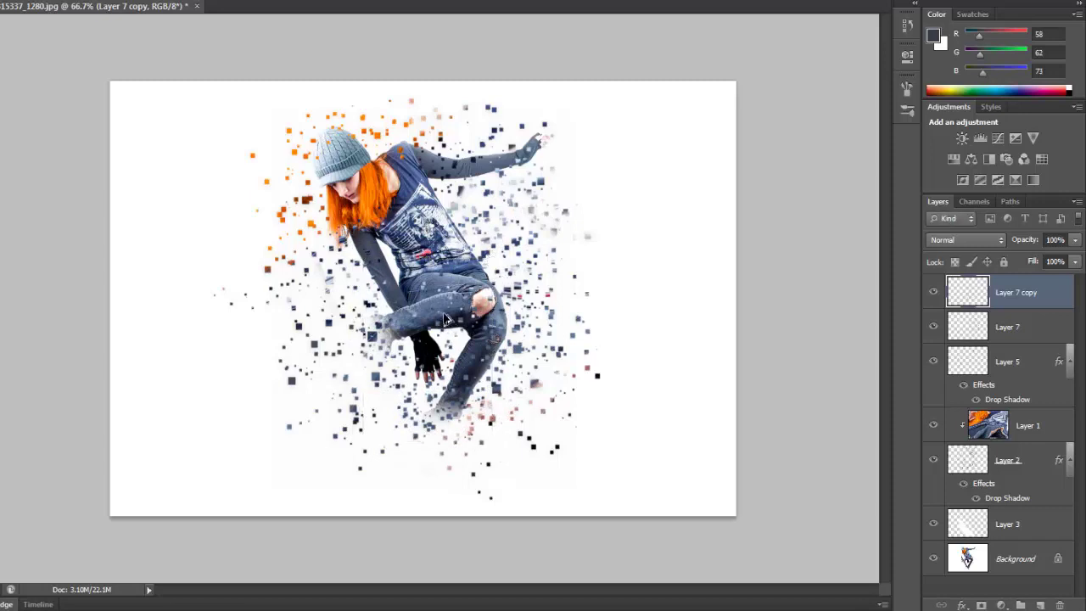
drag(450, 331, 348, 273)
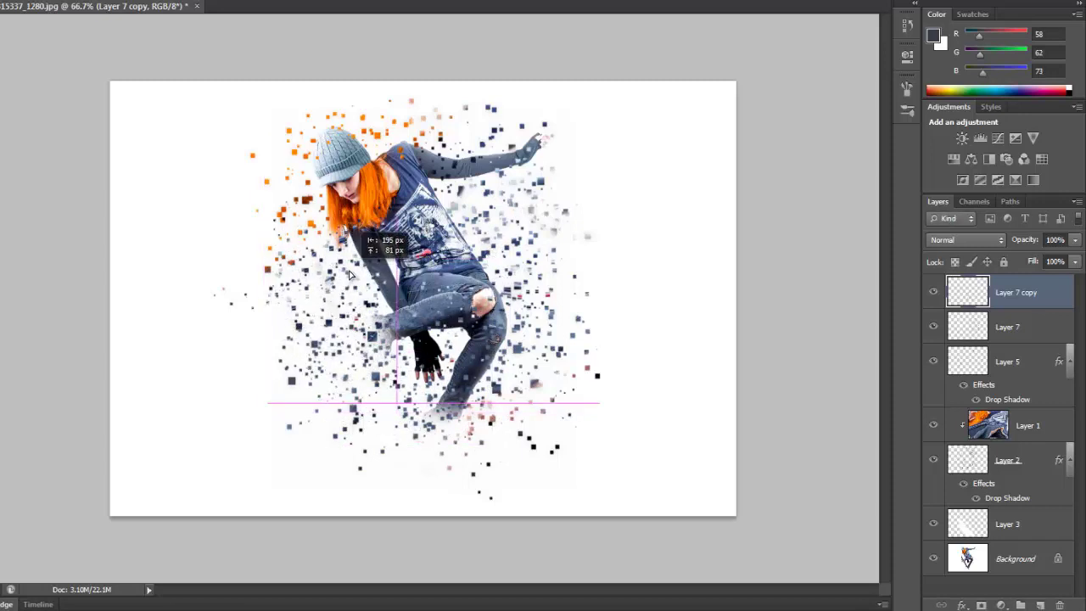
key(ctrl+j)
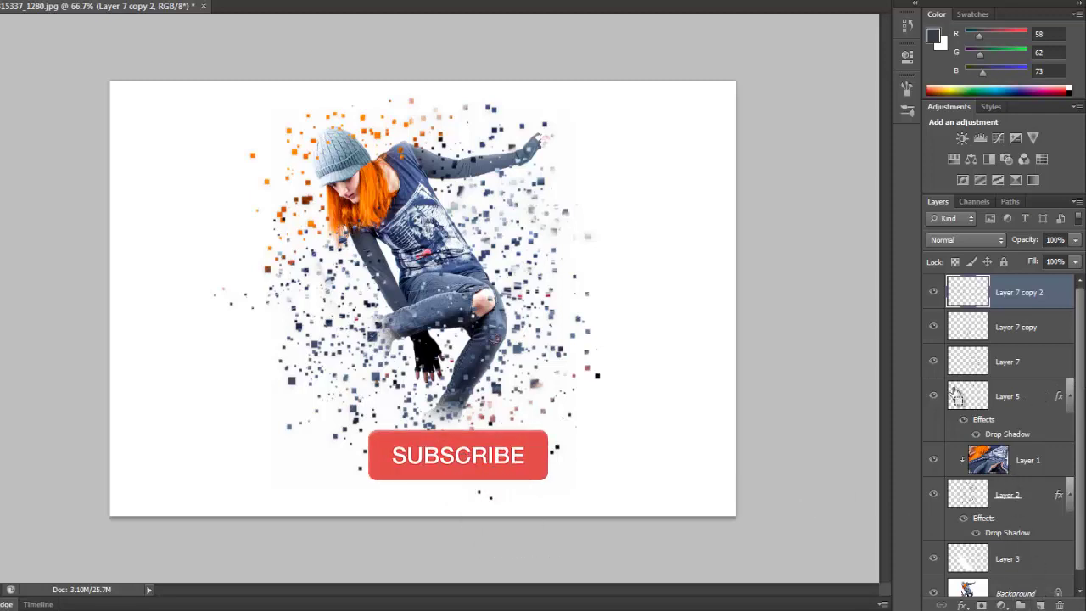
key(ctrl+shift+n)
key(Return)
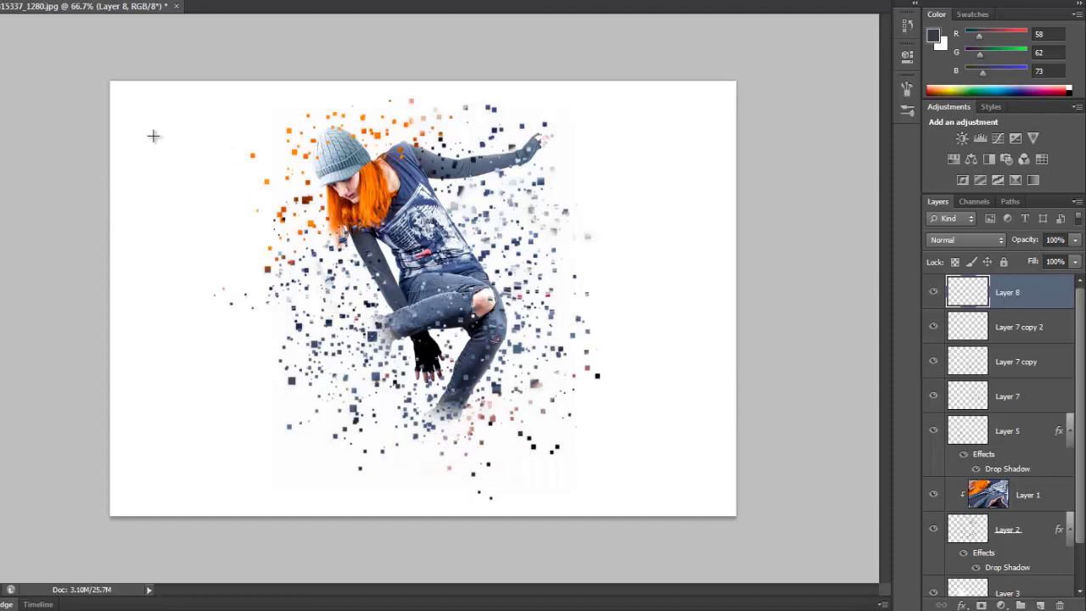
- Draw square selections of varying sizes at upper left and near the arm, shoulder, waist and knee
drag(151, 134, 158, 146)
mouse_move(174, 166)
mouse_down()
mouse_move(169, 153)
mouse_move(202, 224)
mouse_up()
drag(223, 150, 229, 155)
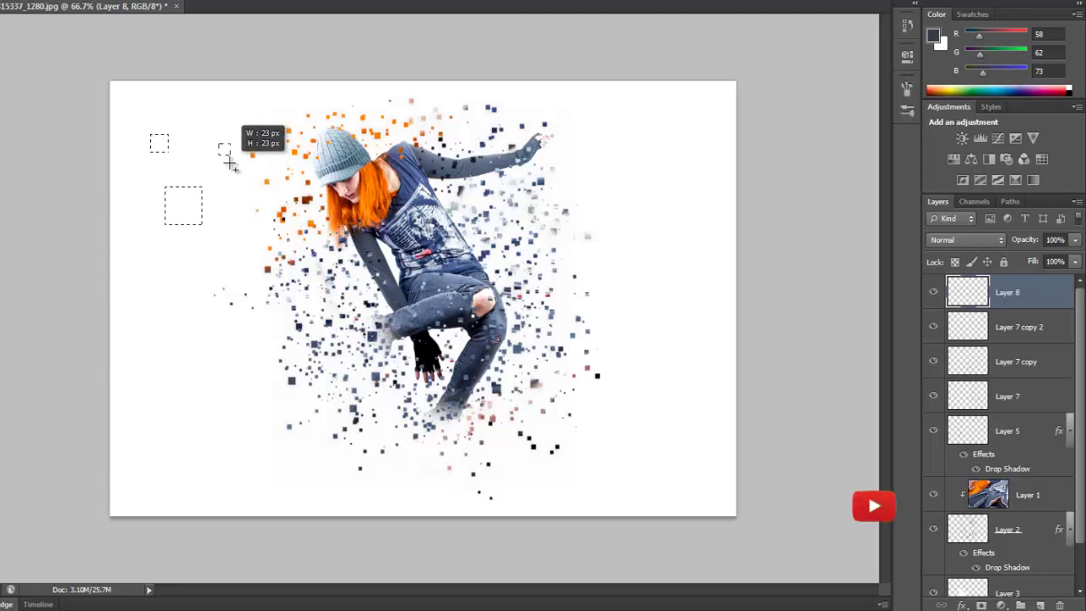
mouse_move(244, 244)
mouse_down()
mouse_move(277, 289)
mouse_move(261, 261)
mouse_up()
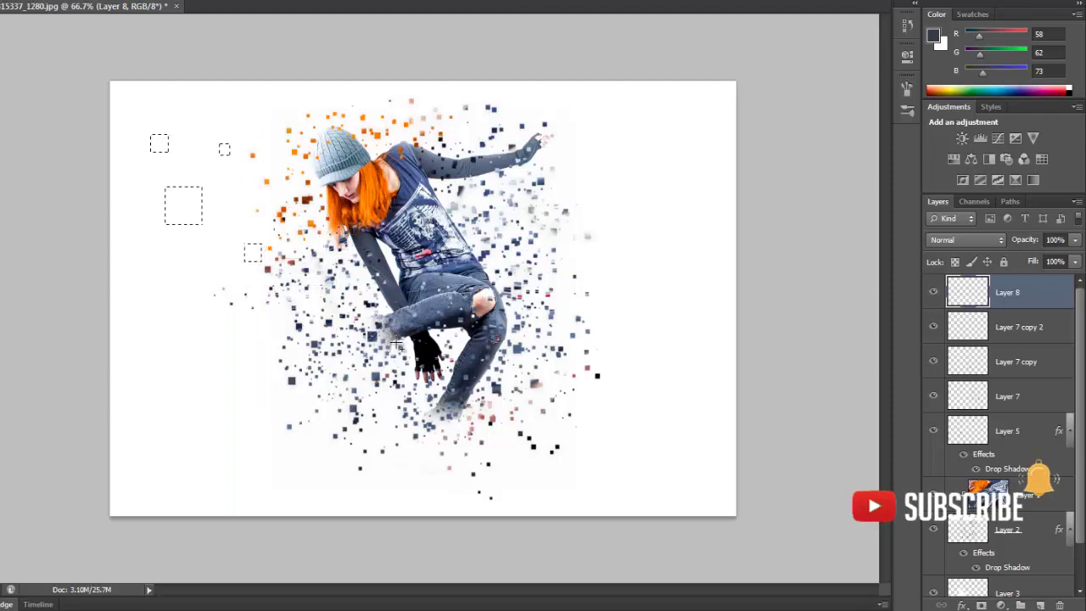
drag(515, 192, 531, 207)
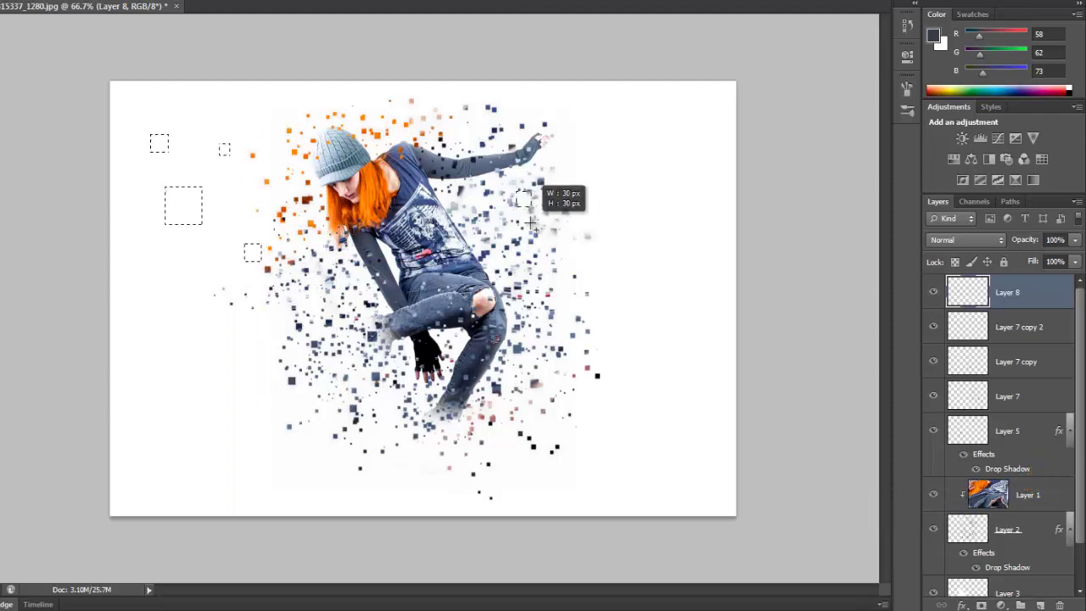
drag(453, 122, 472, 153)
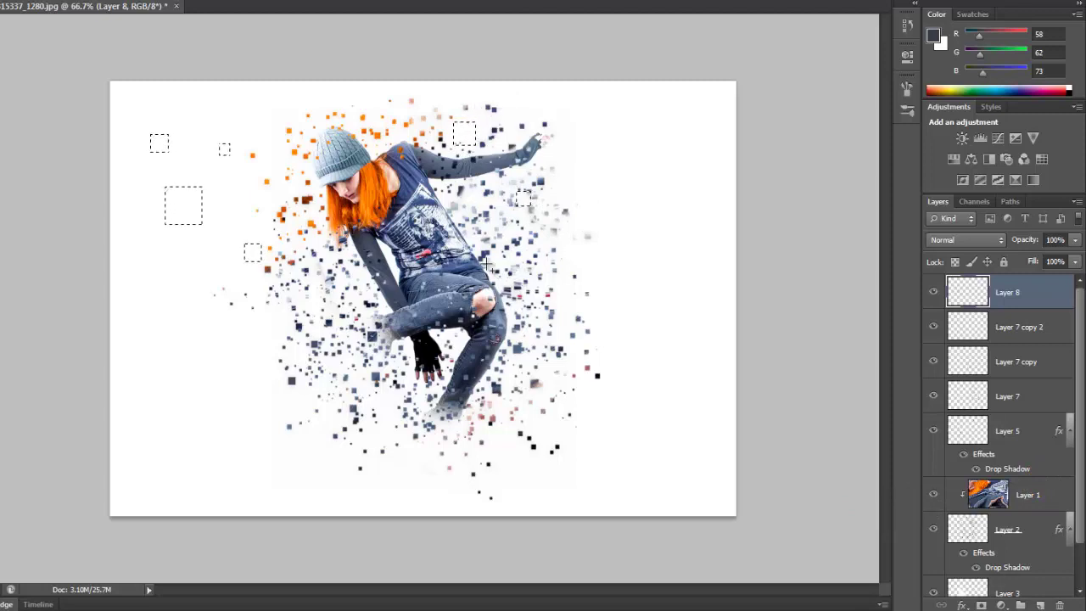
drag(479, 255, 494, 274)
mouse_move(555, 213)
mouse_down()
mouse_move(589, 266)
mouse_move(584, 255)
mouse_up()
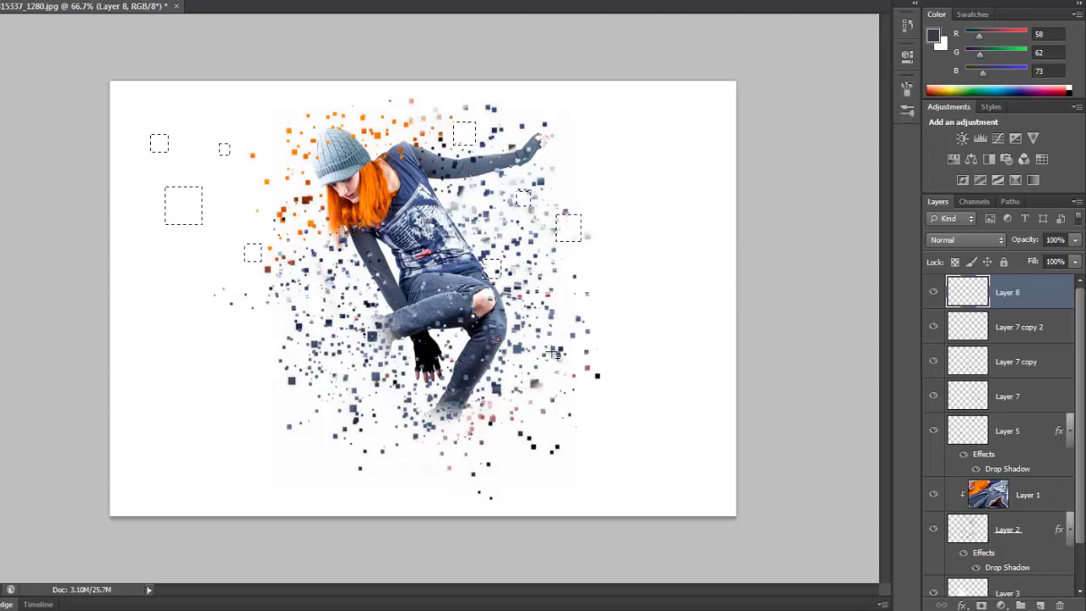
drag(508, 331, 521, 348)
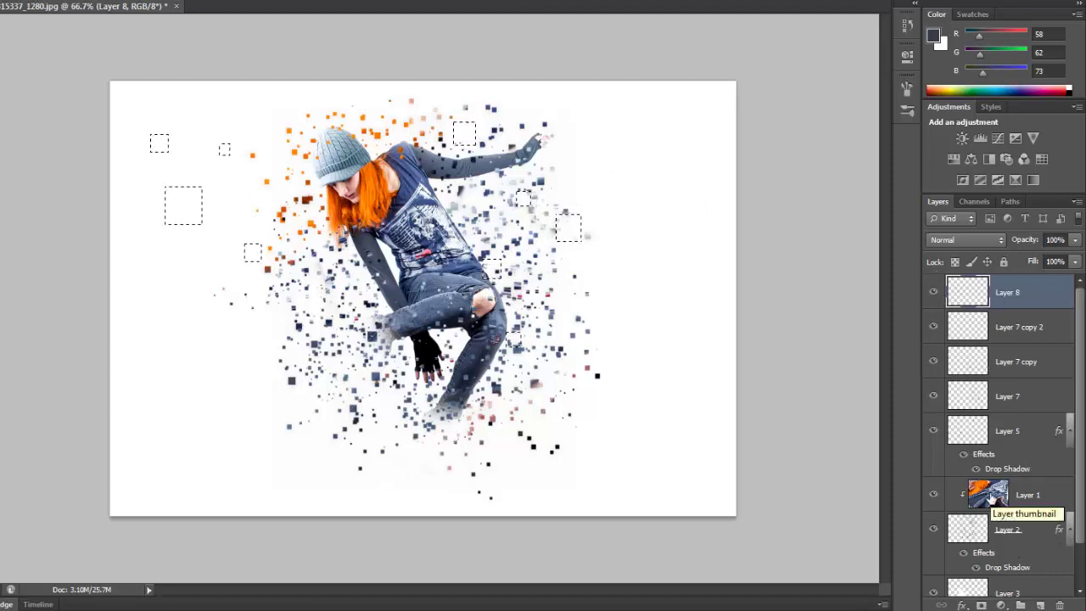
click(989, 496)
- Copy the selected squares from Layer 1 into Layer 9 and move it to the top
key(ctrl+j)
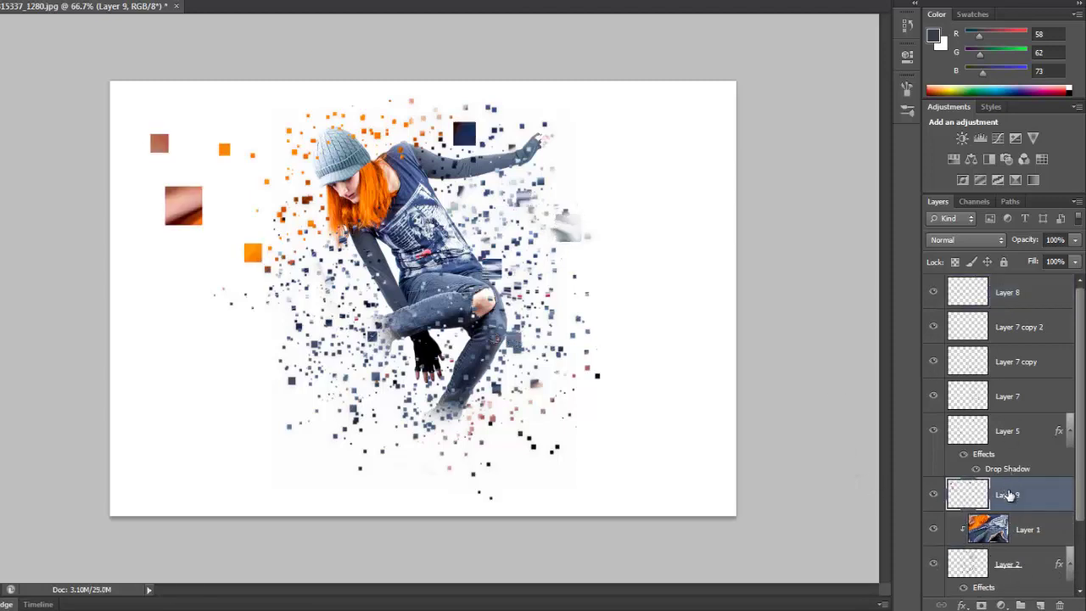
drag(1015, 489, 1010, 284)
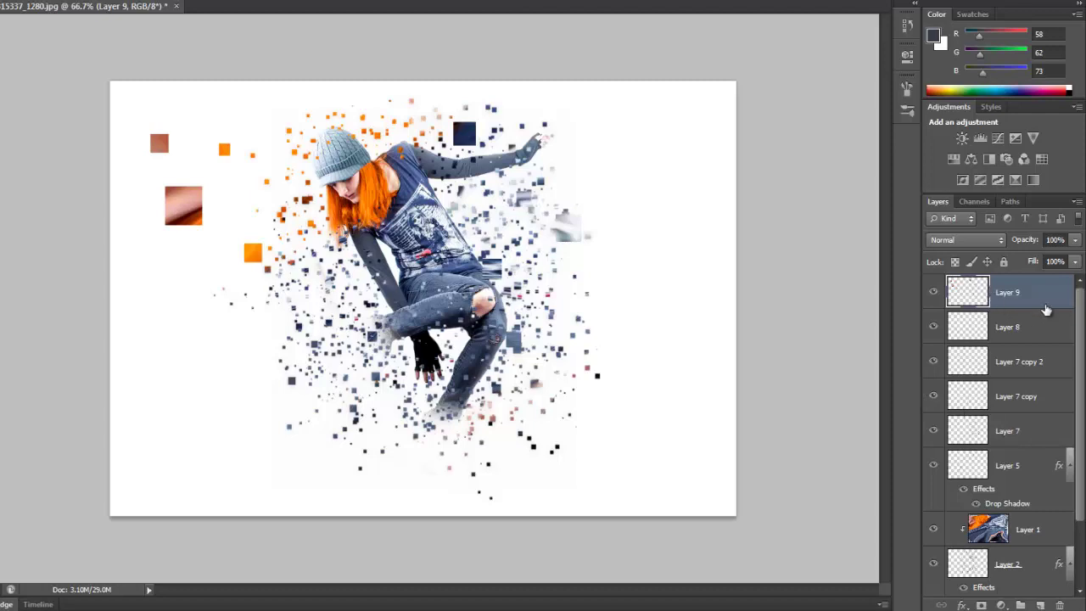
click(144, 0)
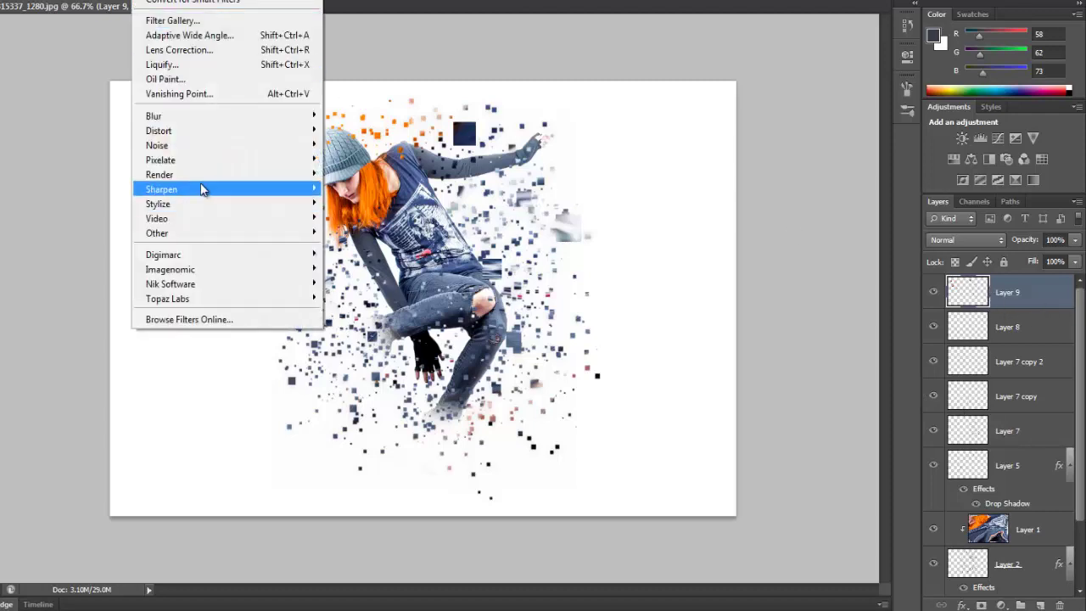
mouse_move(154, 116)
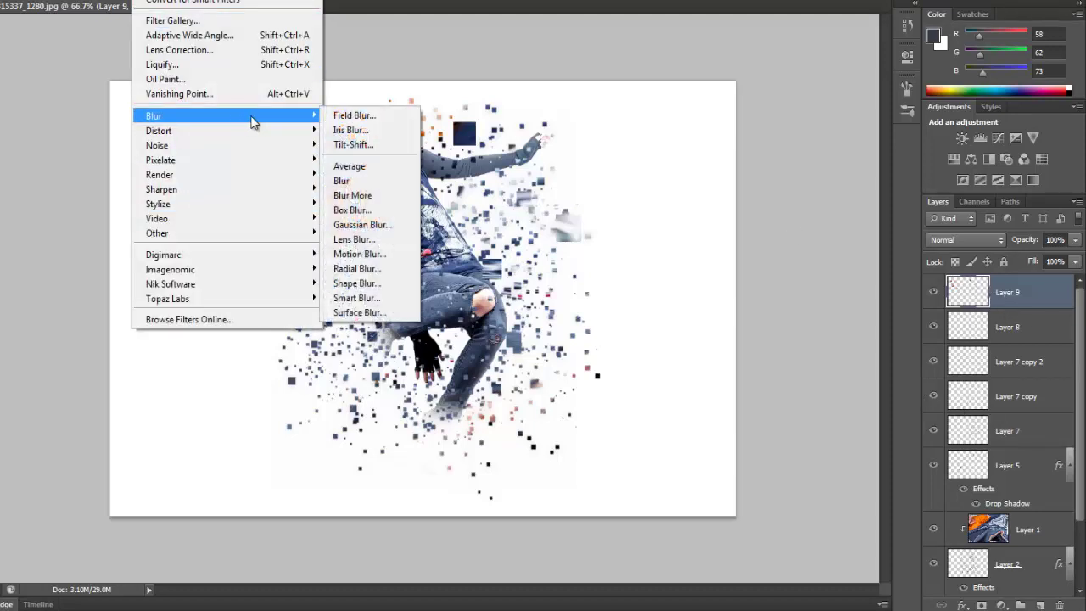
- Blur Layer 9 with a 3.7 px Gaussian Blur, then stamp visible layers into Layer 10
click(366, 229)
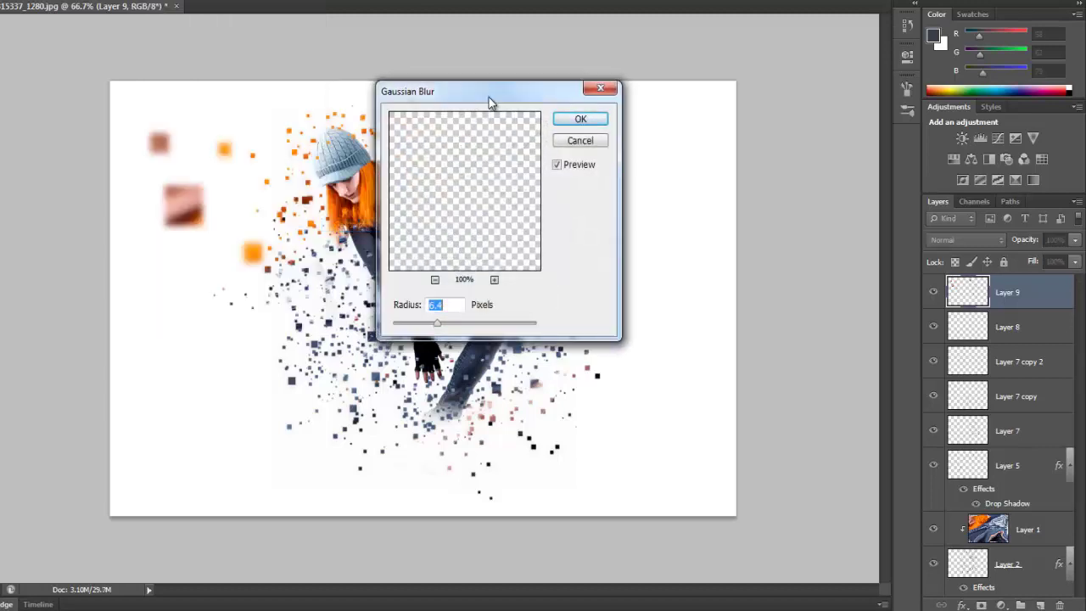
drag(490, 95, 634, 119)
drag(583, 358, 564, 363)
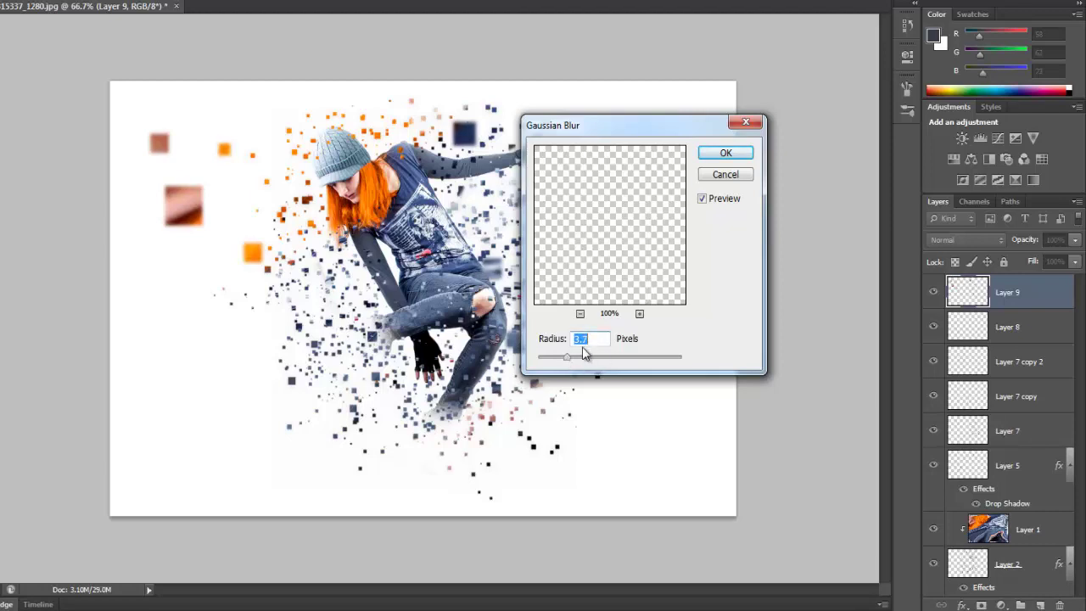
click(730, 155)
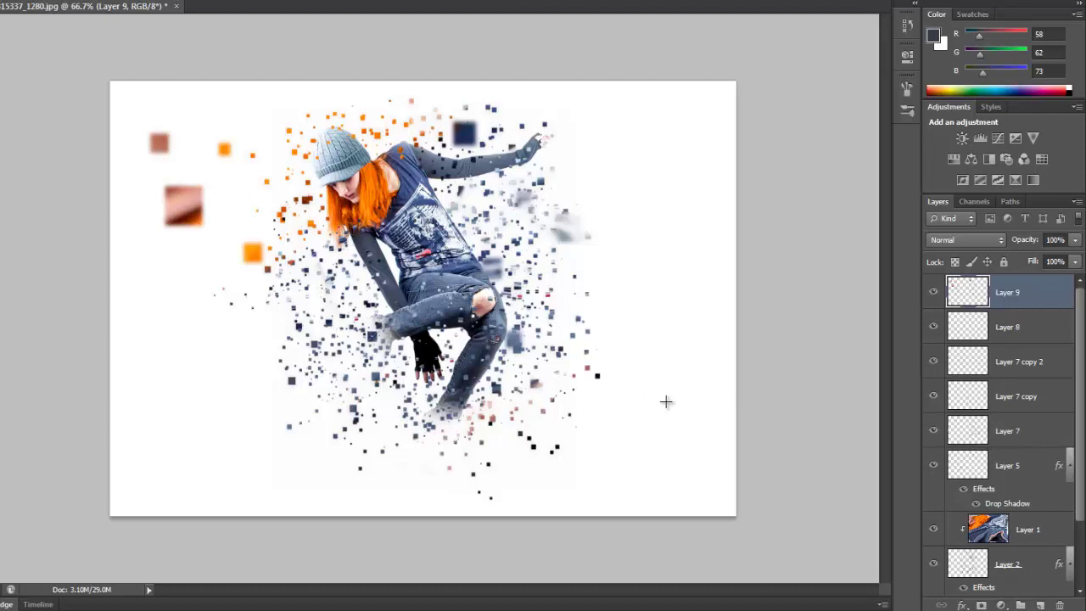
key(v)
key(ctrl+shift+alt+e)
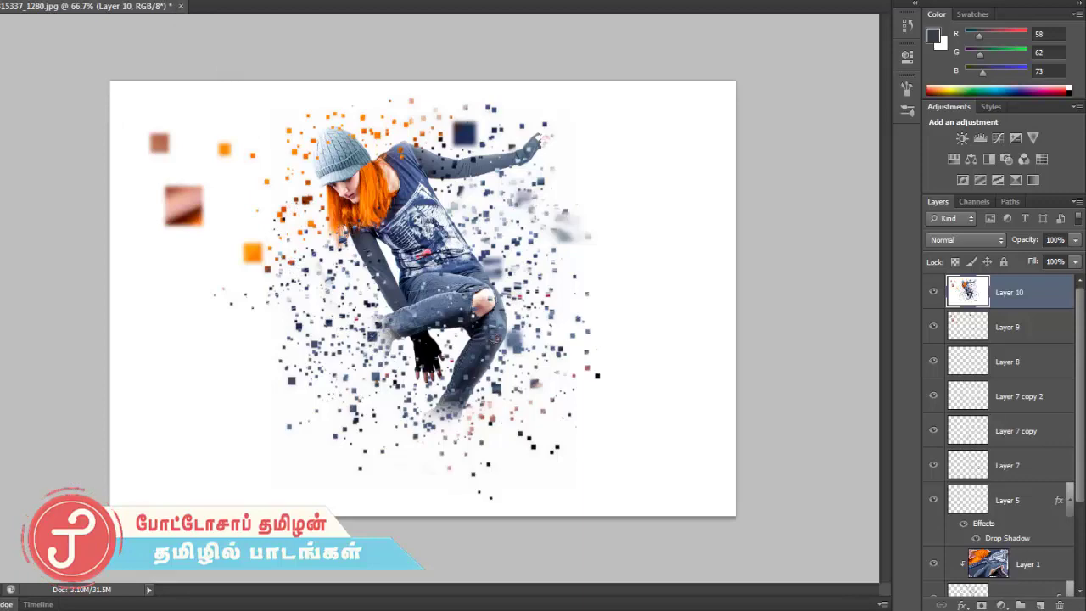
- Create Layer 11 on top and fill it with solid white
click(152, 1)
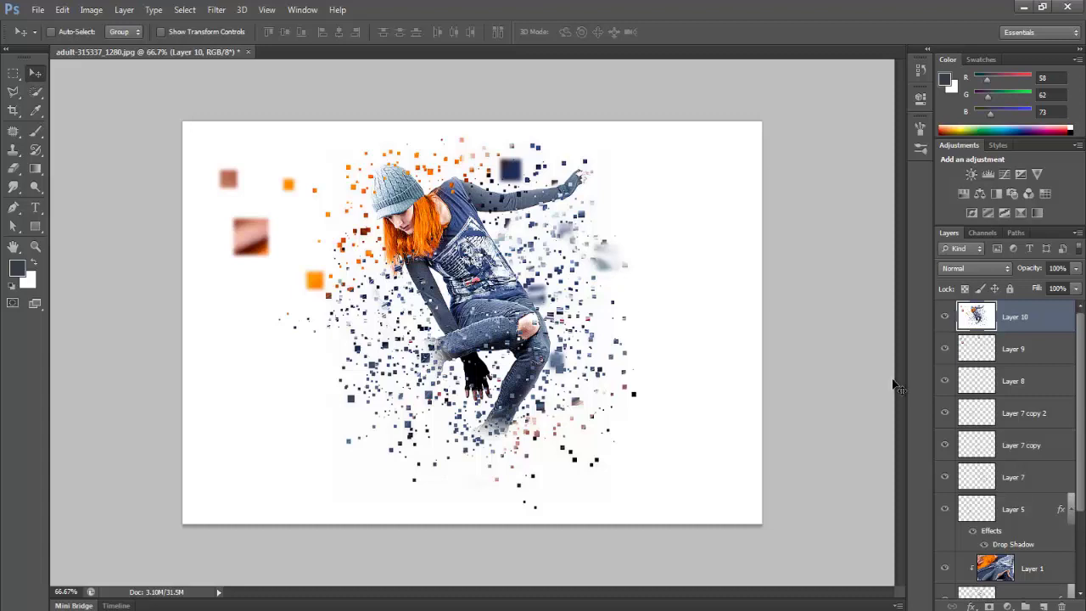
key(ctrl+shift+n)
key(Return)
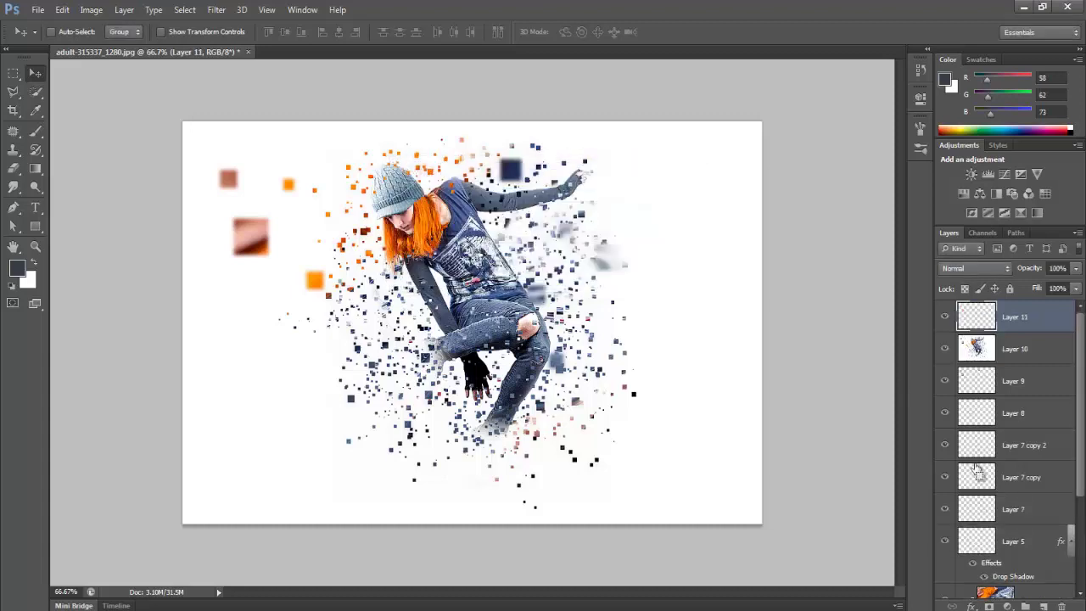
key(ctrl+BackSpace)
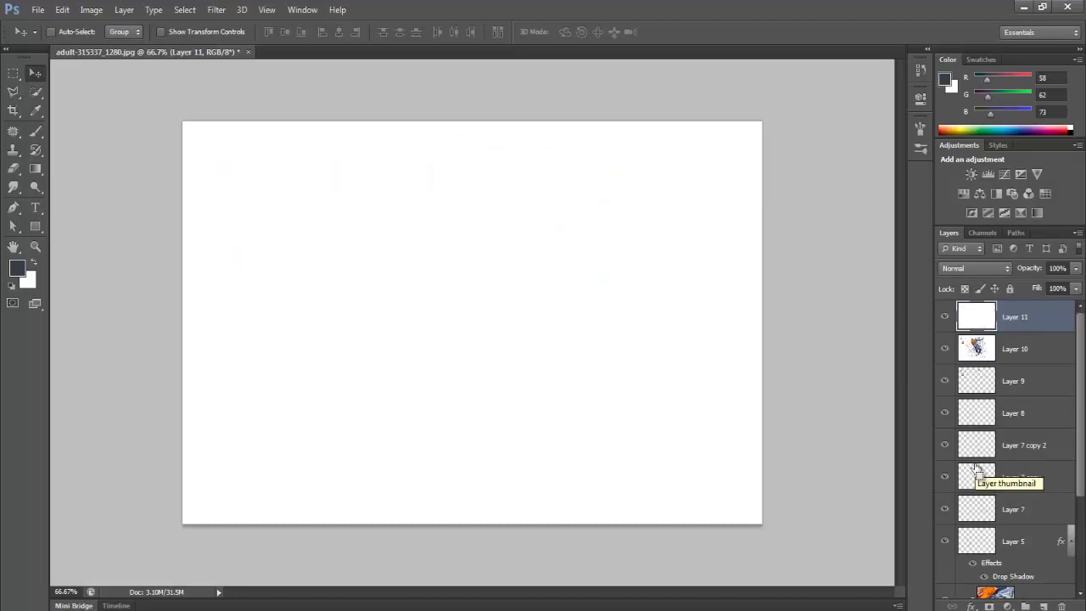
- Give Layer 11 a light grid Pattern Overlay at 165% scale
click(971, 606)
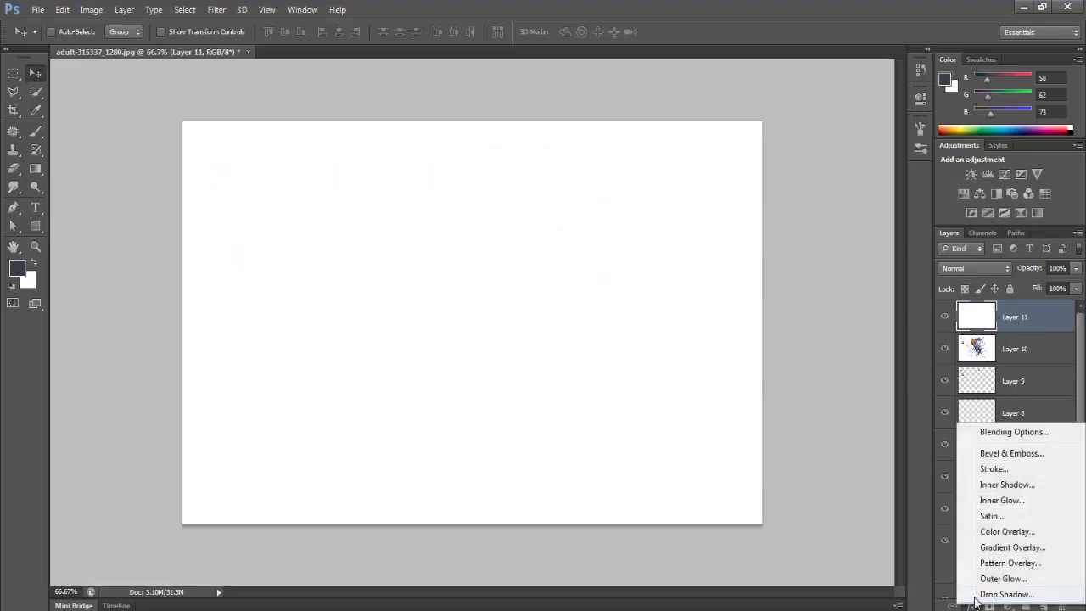
click(1002, 566)
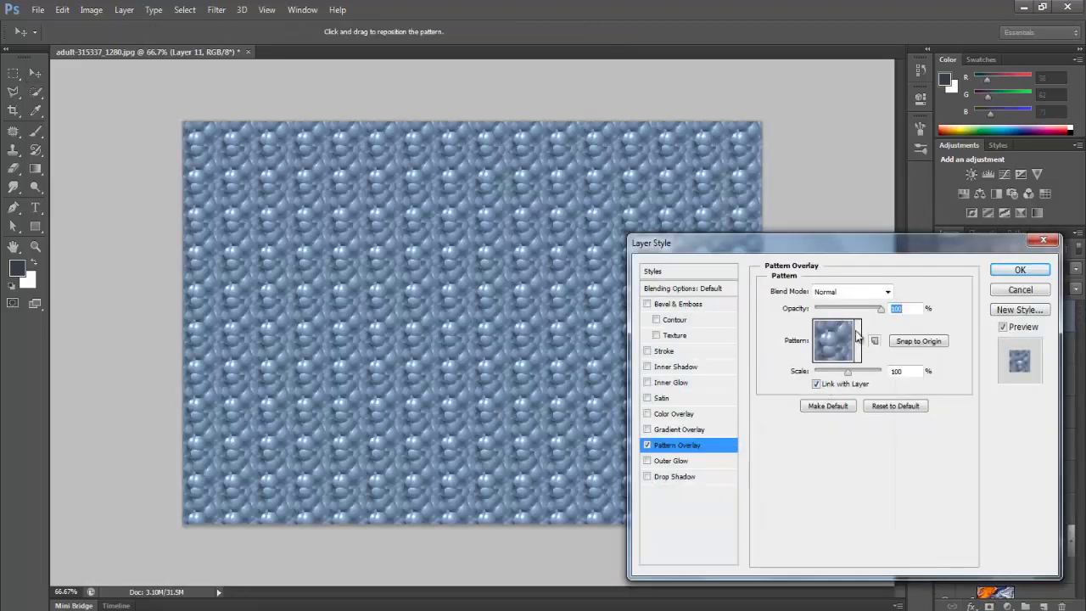
click(857, 336)
click(856, 388)
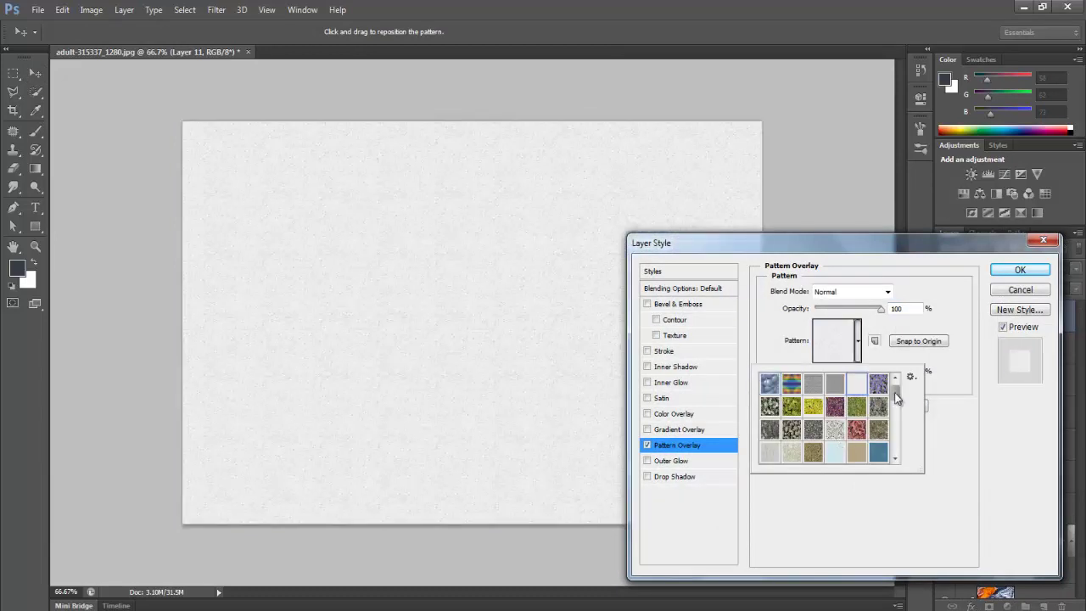
scroll(896, 401, down, 2)
scroll(896, 402, down, 1)
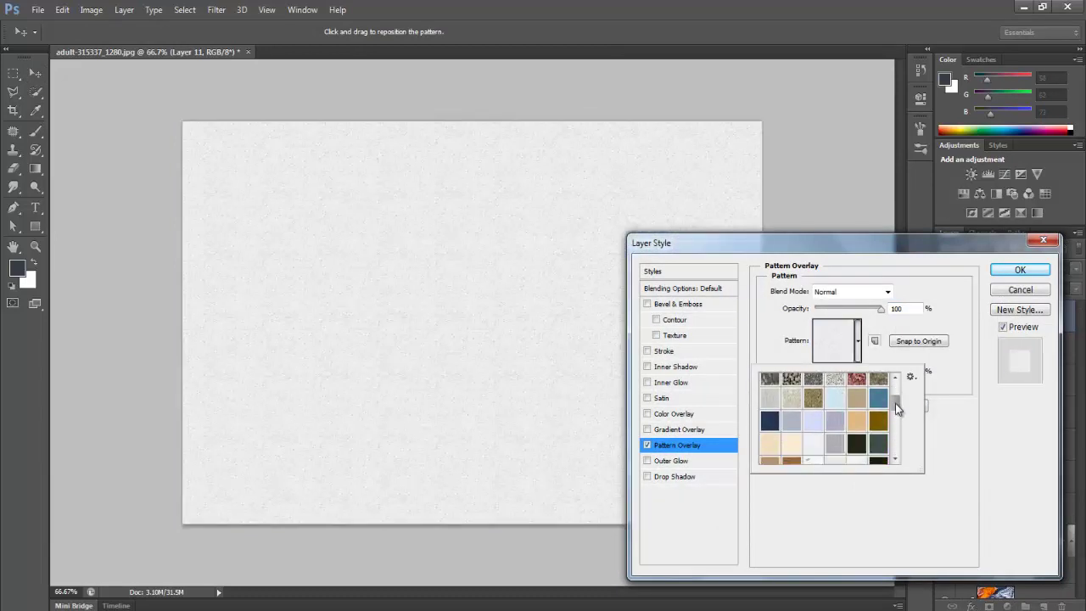
click(810, 447)
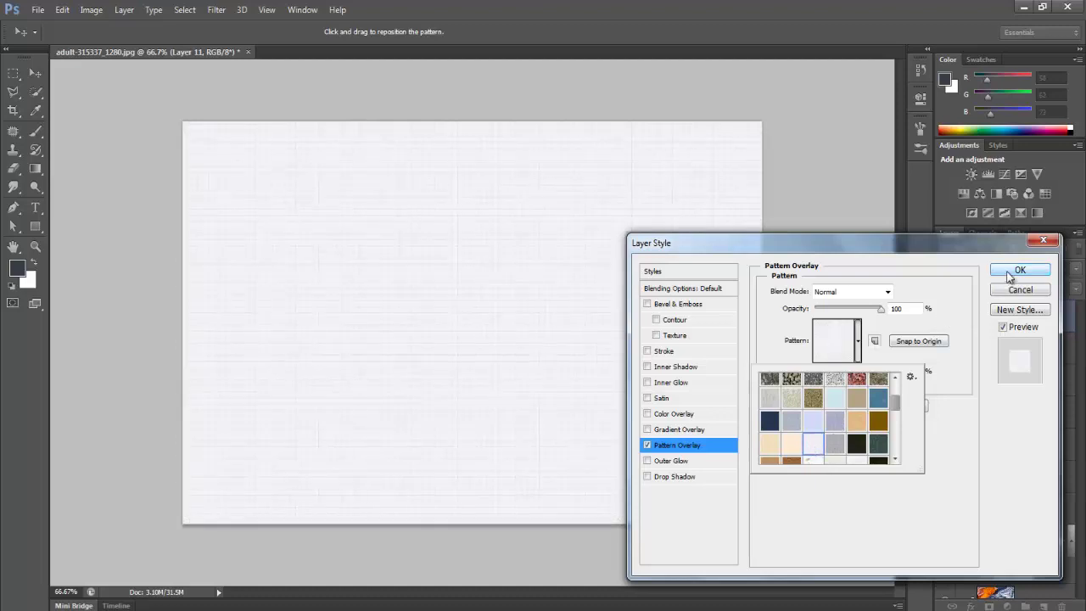
click(857, 340)
drag(848, 373, 851, 374)
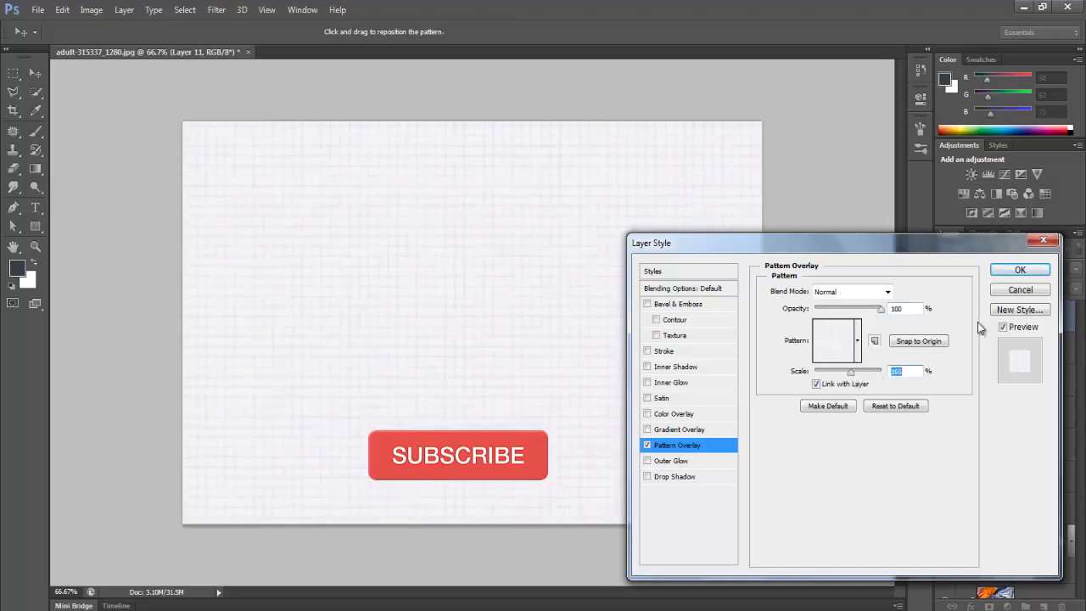
click(1018, 270)
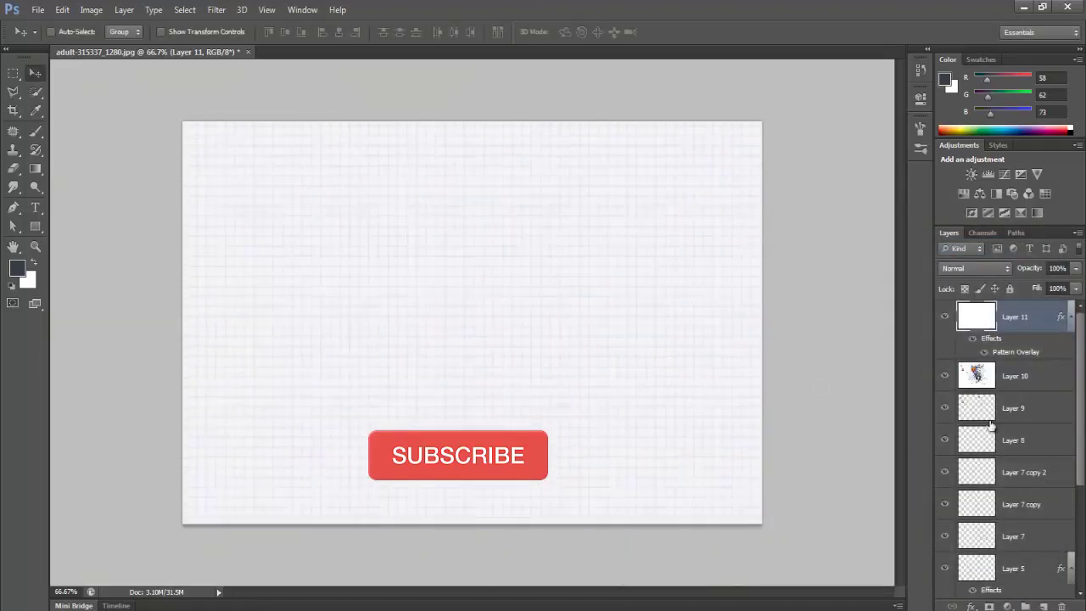
- Try a different blending mode on Layer 11 and add an empty Layer 12
click(969, 269)
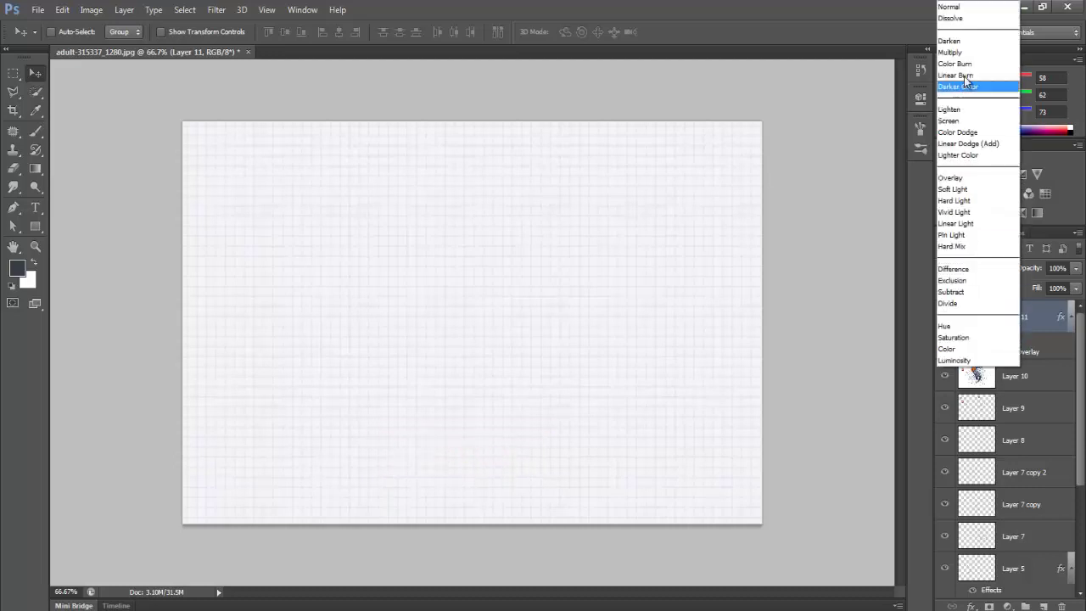
click(972, 56)
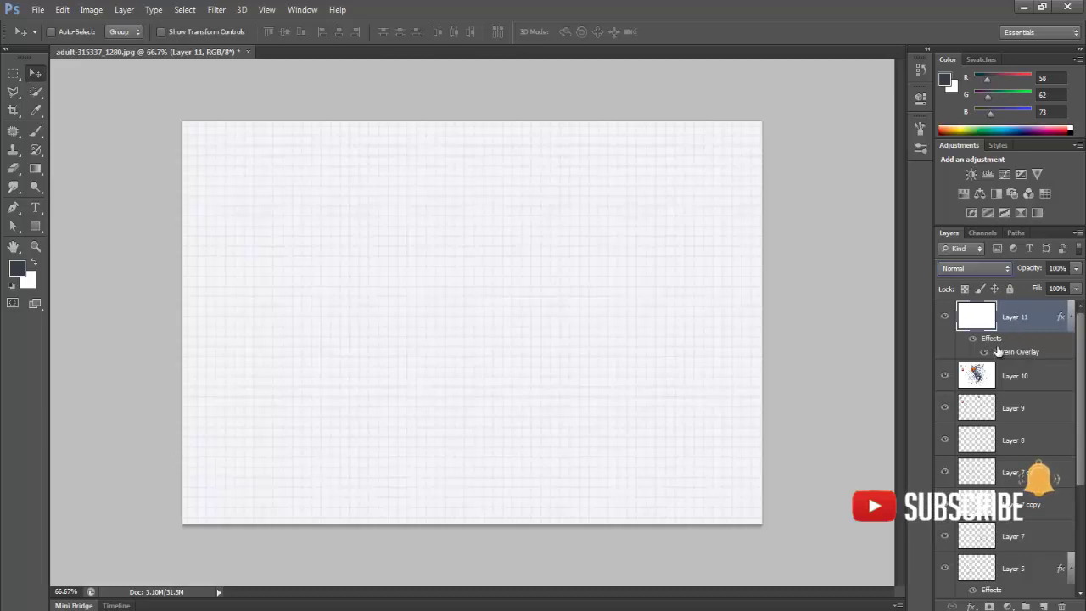
key(ctrl+shift+n)
key(Return)
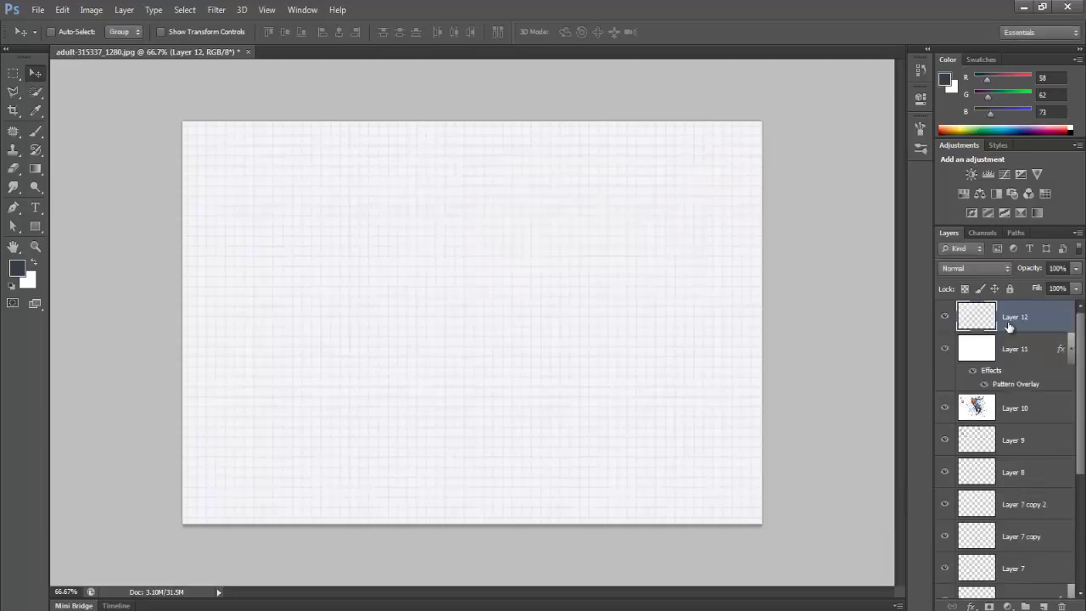
- Merge Layer 11's grid into Layer 12 and set its blend mode to Multiply
shift+click(1020, 351)
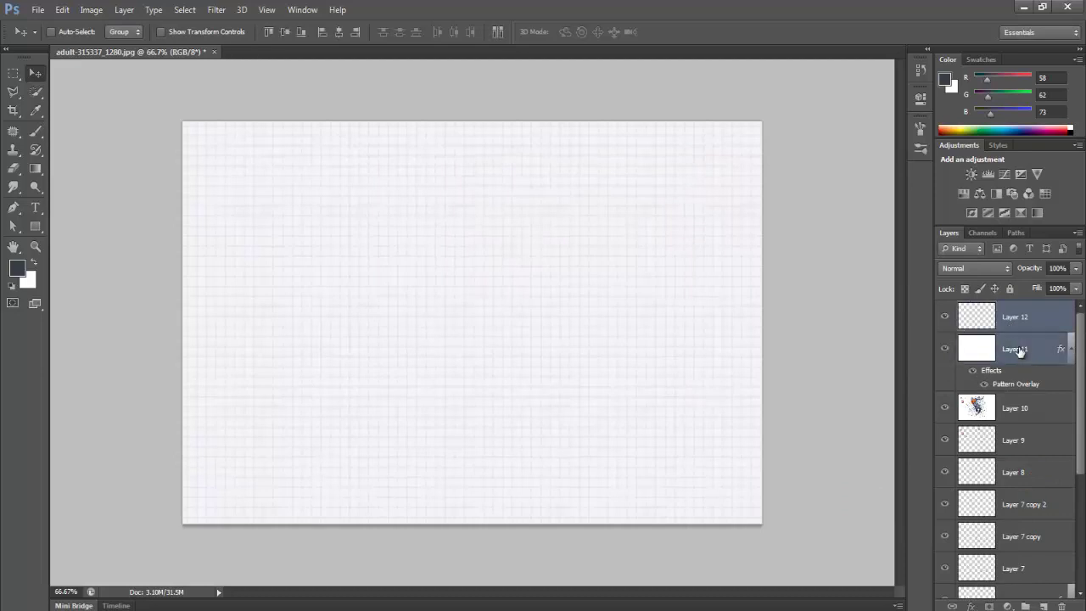
key(ctrl+e)
click(976, 268)
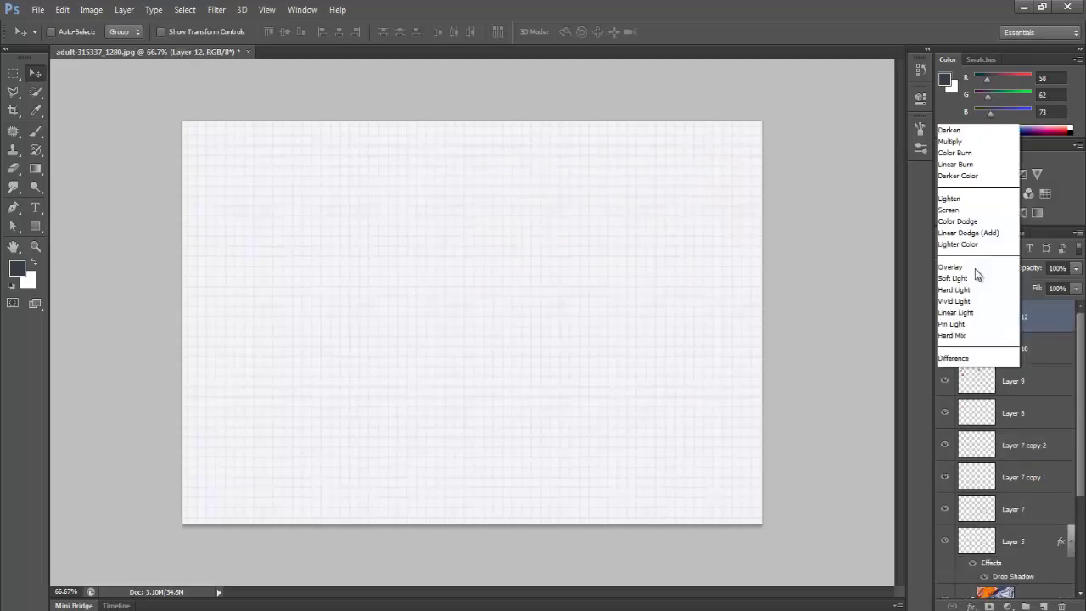
click(968, 61)
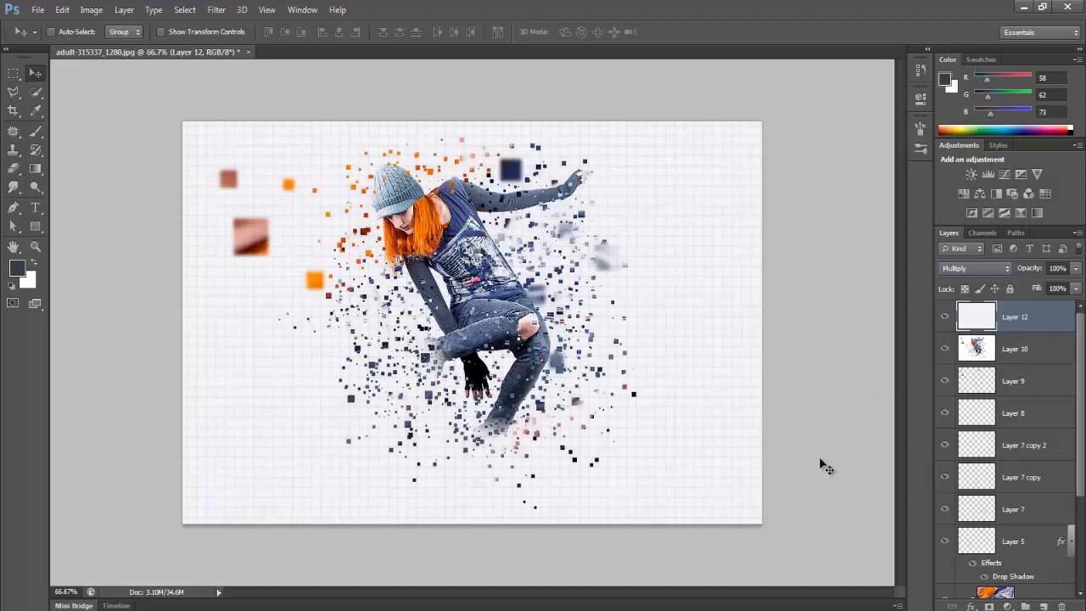
scroll(822, 464, up, 2)
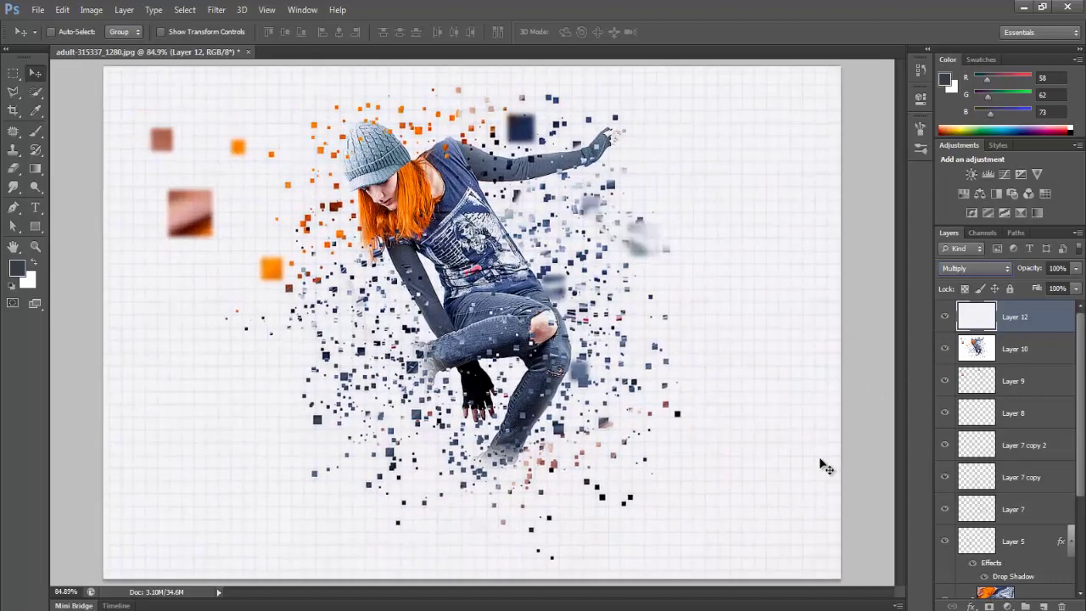